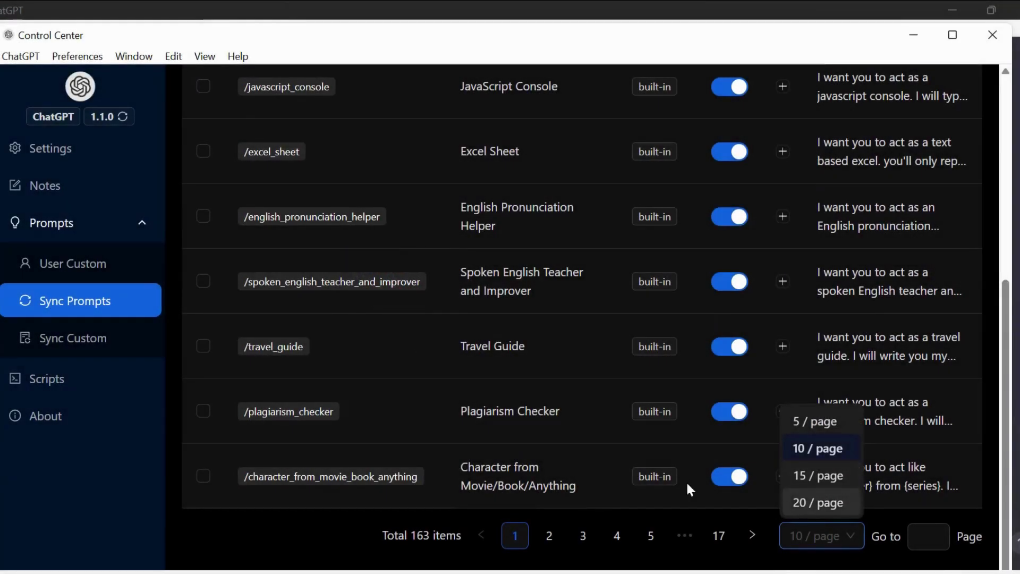
- View the Sync Custom prompts list in the Control Center
scroll(277, 252, "up", 2)
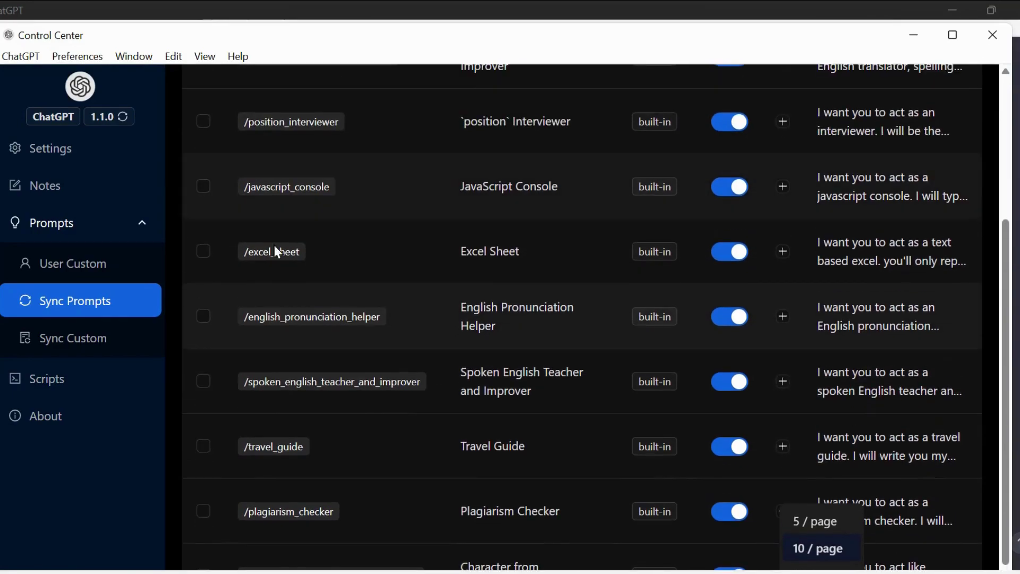
left_click(80, 346)
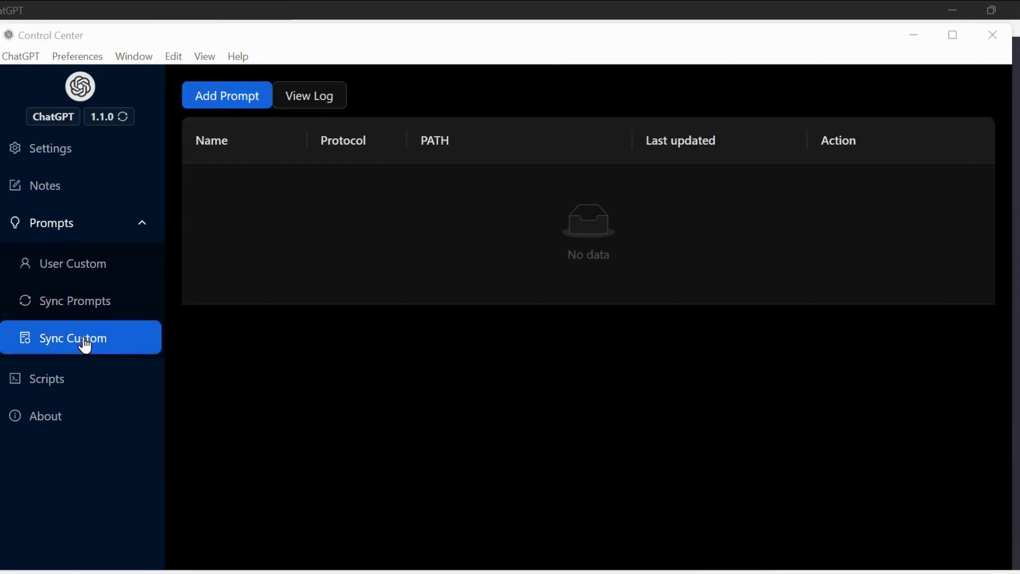
- Finish the Love prompt text with "Shakespear language of love and mix in art. Make everyone who reads them fall in love with me."
left_click(468, 505)
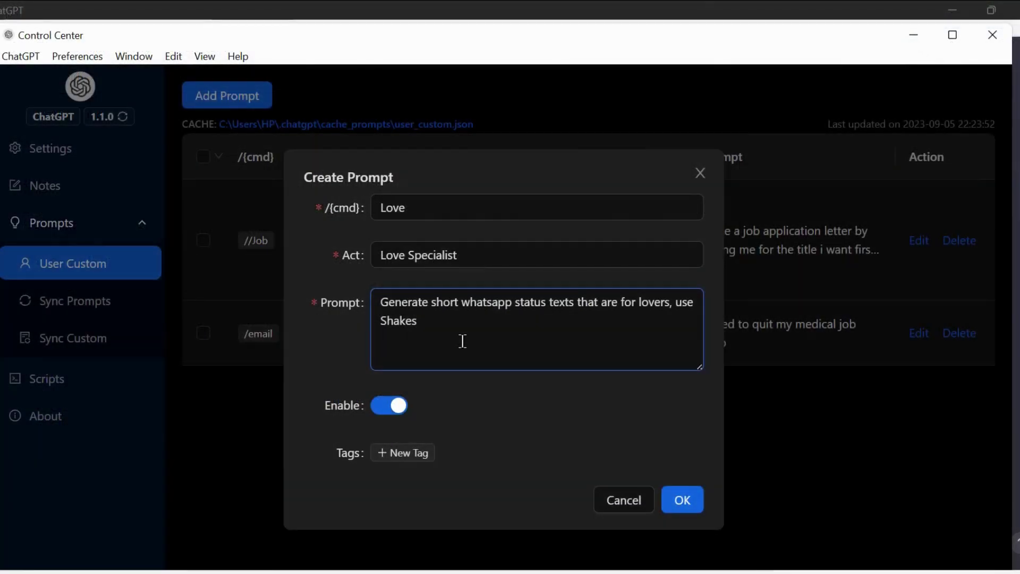
type("pear language ")
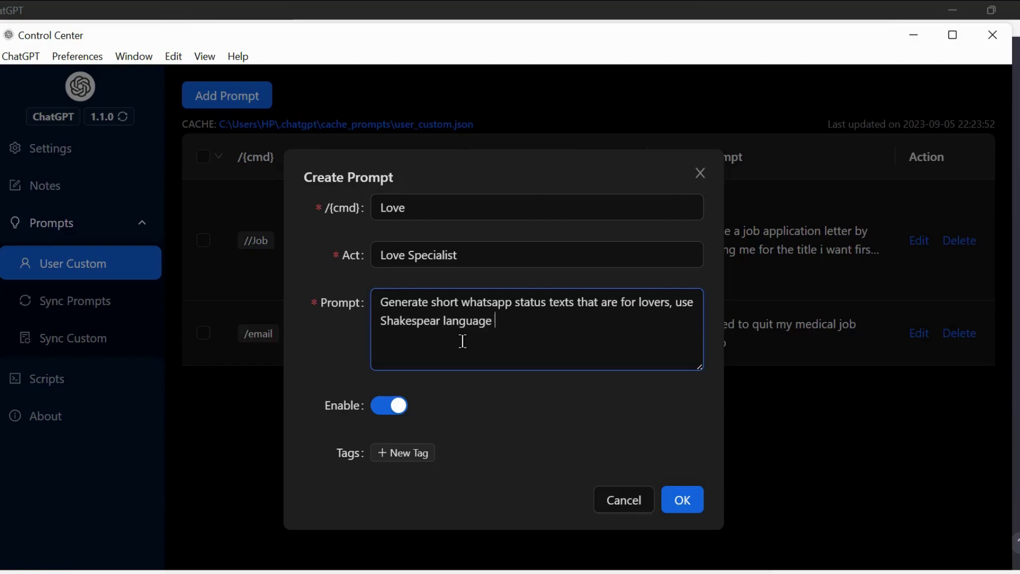
type("of love and mix in art. Make everyone who reads them fall in love with me.")
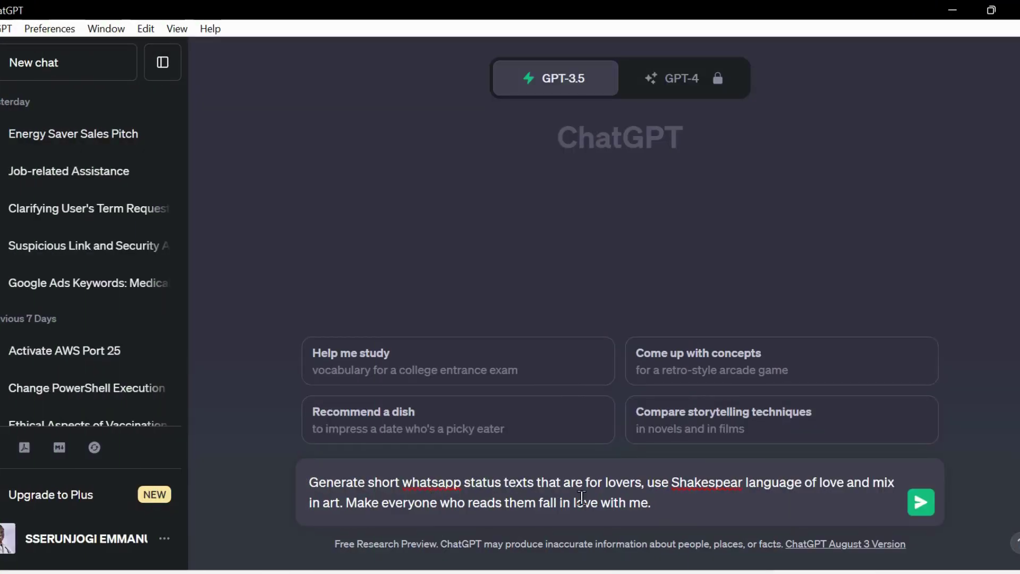
- Clear the message draft, view the Energy Saver Sales Pitch conversation and return to a new chat
left_click_drag(691, 503, 102, 450)
left_click(96, 450)
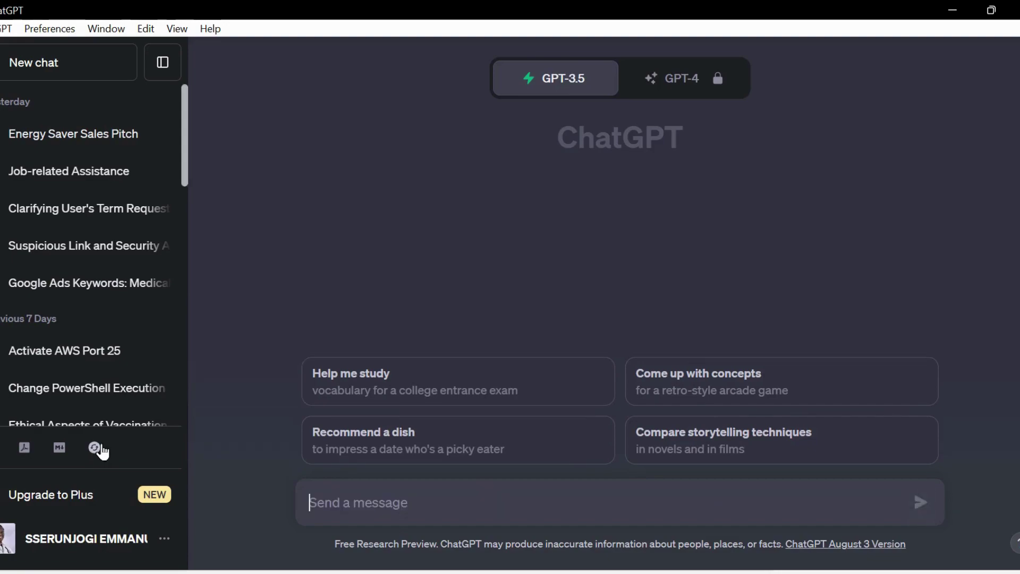
left_click(99, 141)
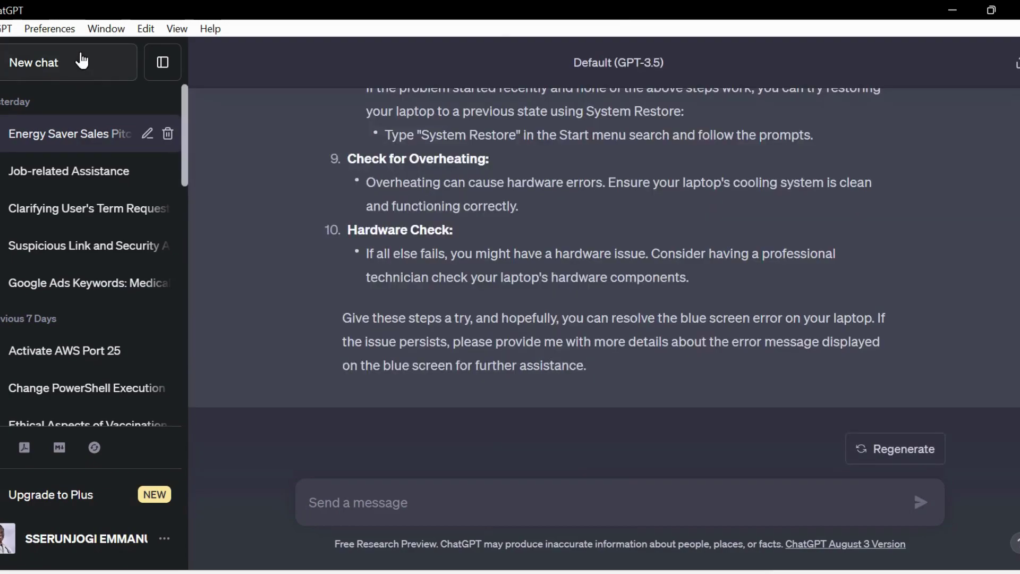
left_click(81, 60)
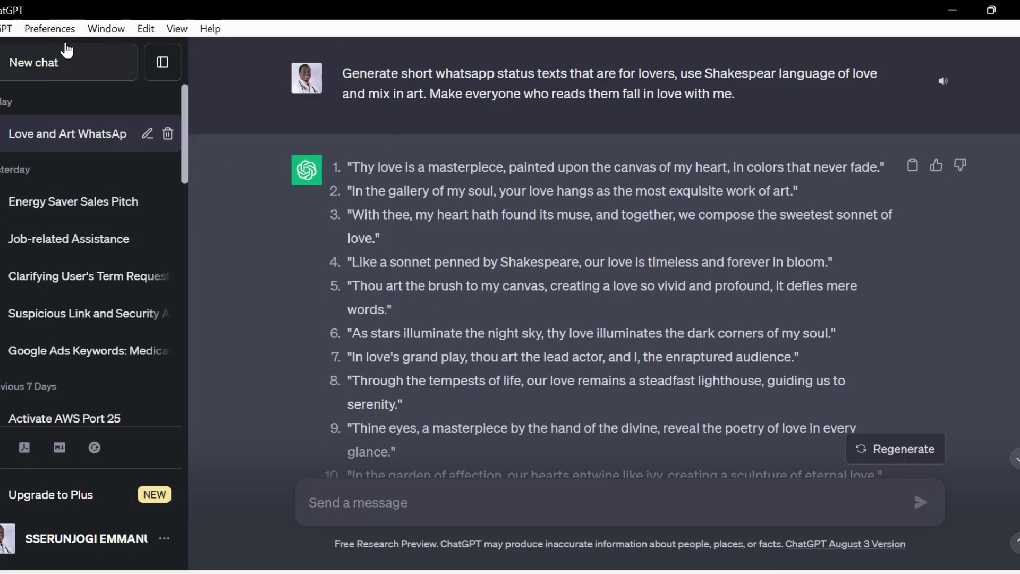
- Switch to the Chrome browser and open github.com
left_click(895, 449)
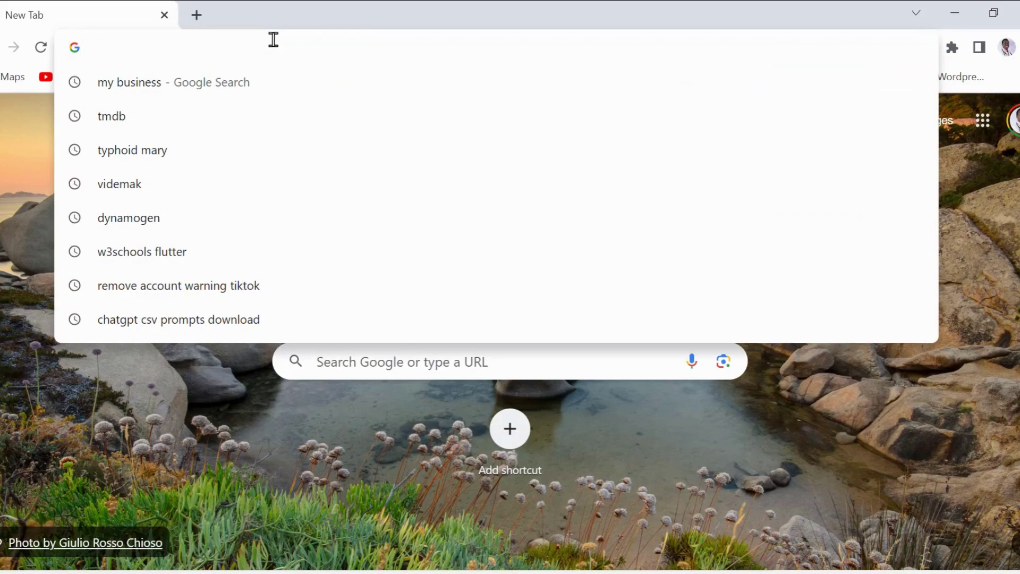
type("github")
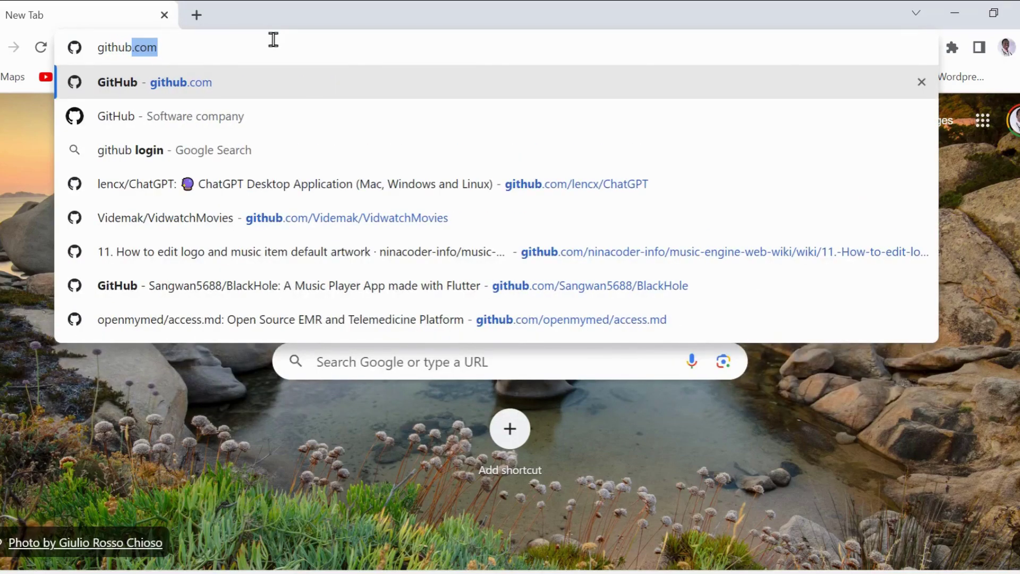
key("Return")
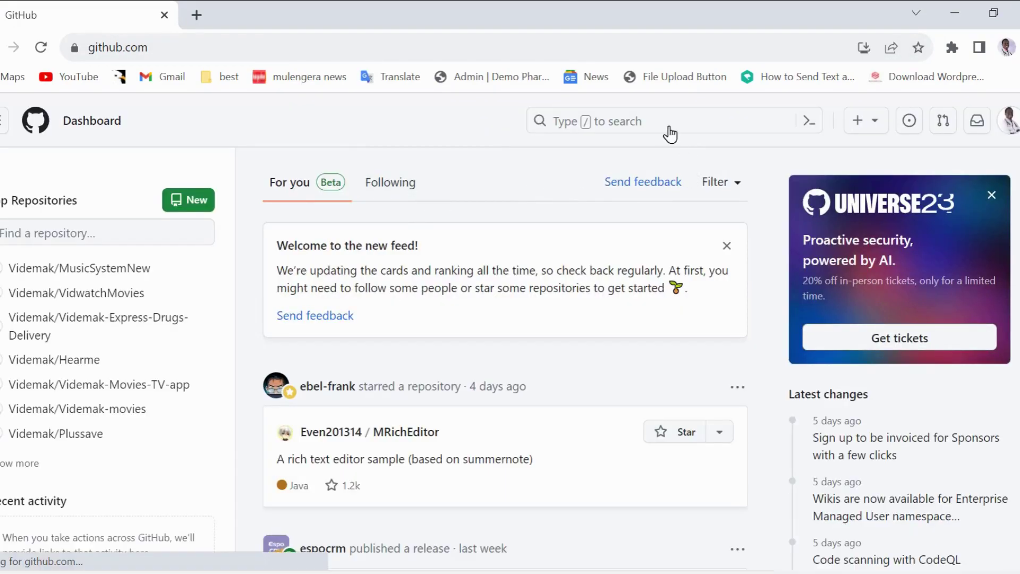
- Search GitHub for ChatGPT and open the lencx/ChatGPT repository
left_click(665, 126)
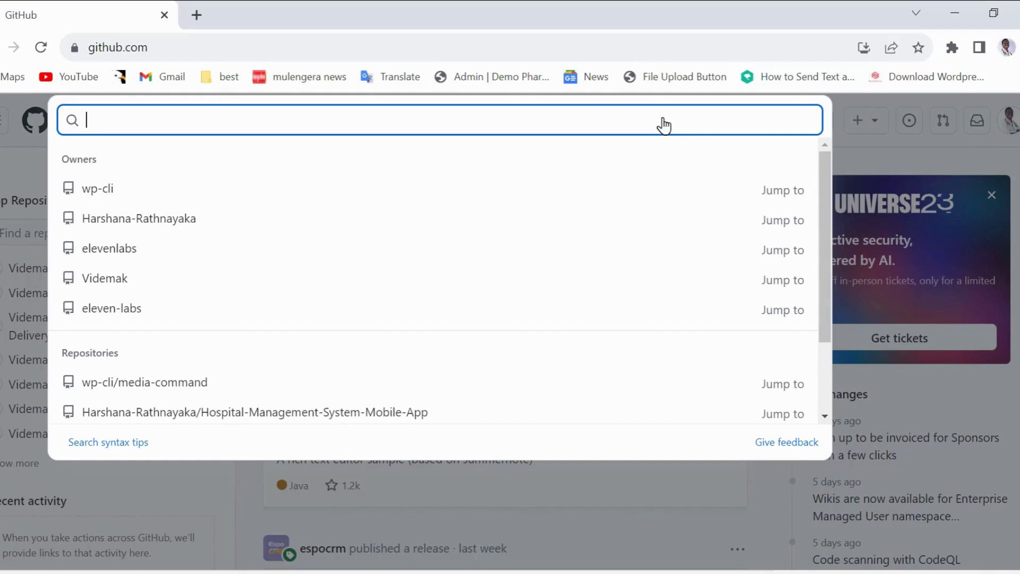
type("chat")
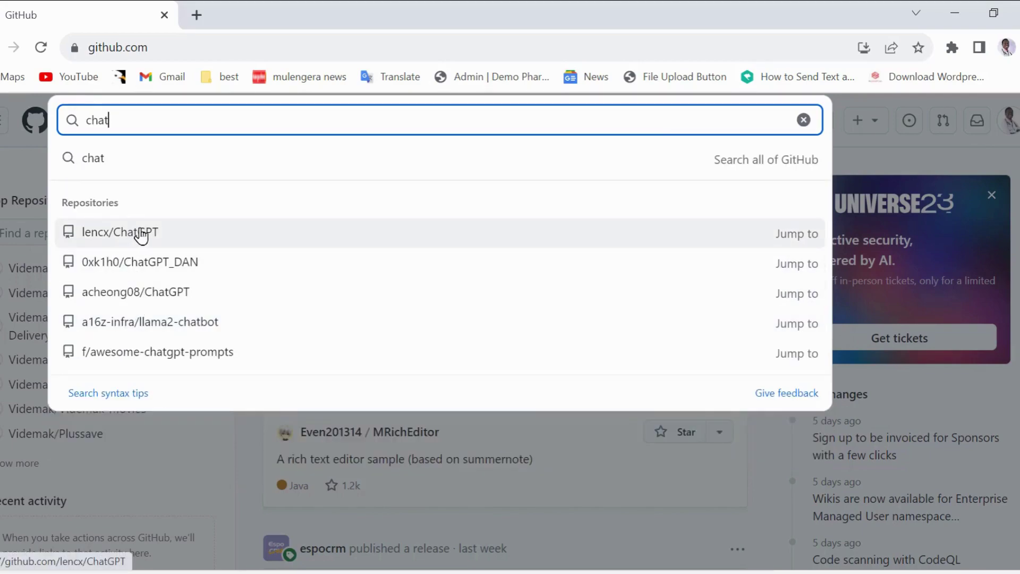
type("G")
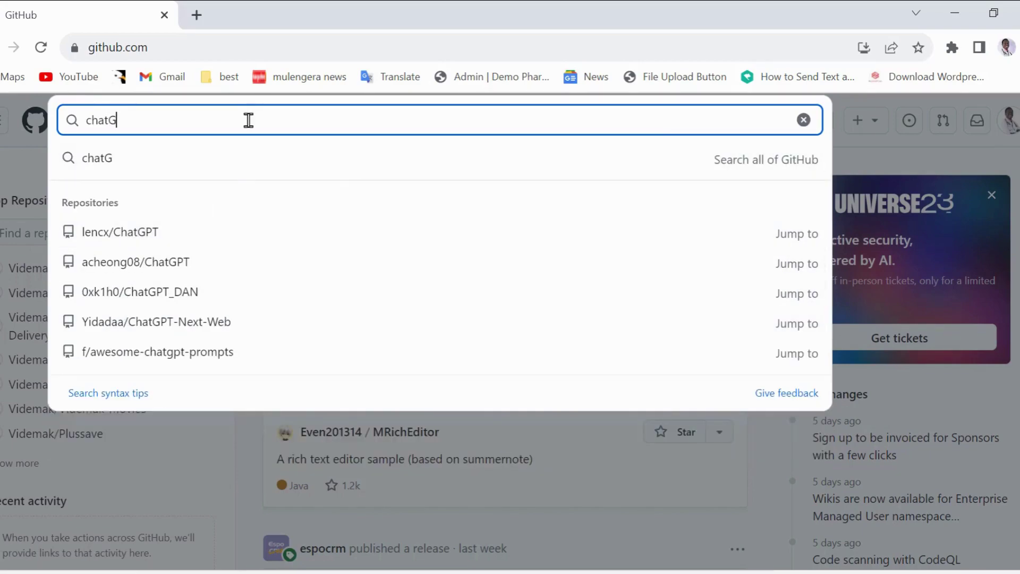
type("PT")
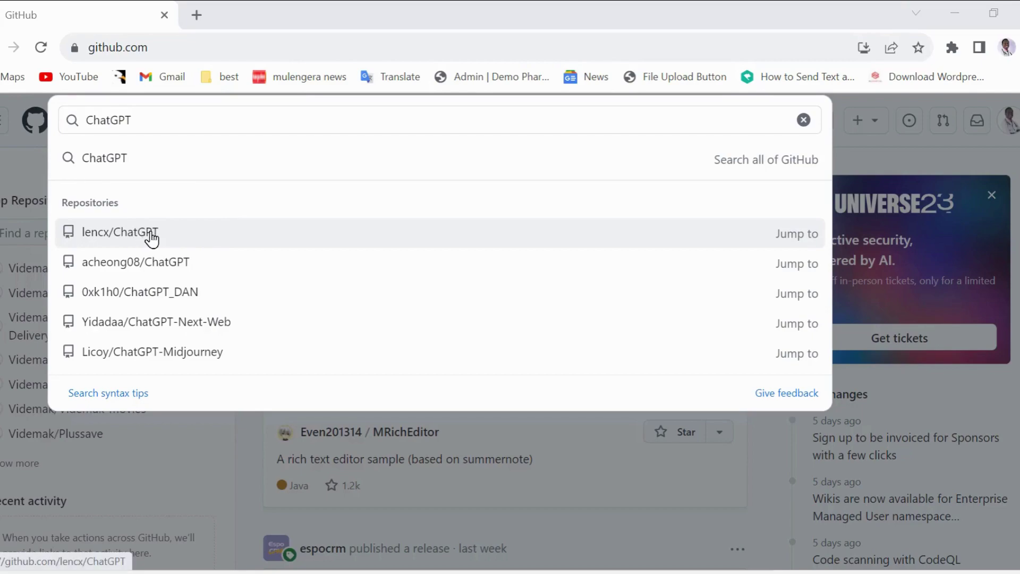
left_click(152, 238)
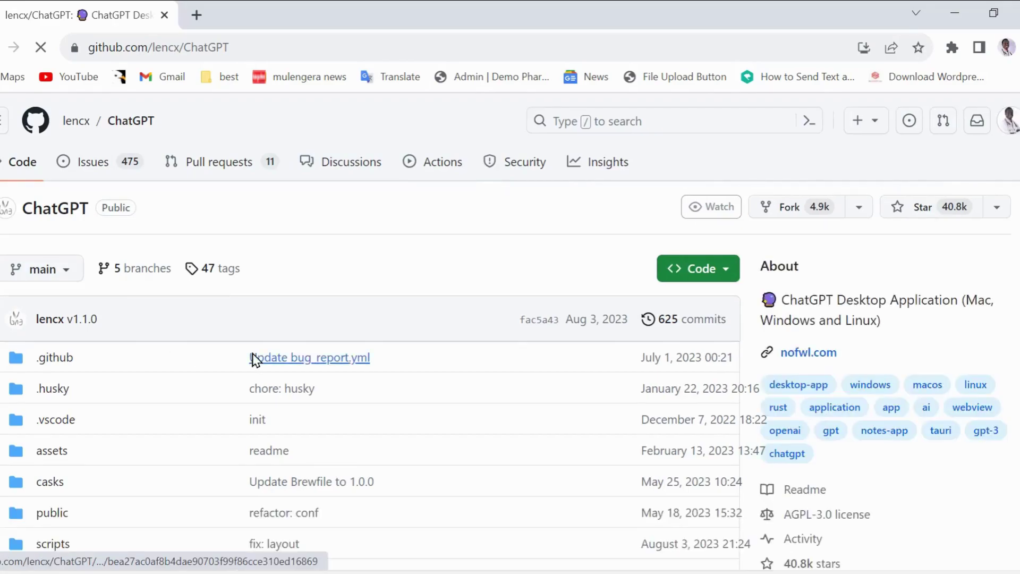
- Download the Windows installer ChatGPT_1.1.0_windows_x86_64.msi from the repository's README install section
scroll(255, 358, "down", 15)
scroll(254, 355, "down", 12)
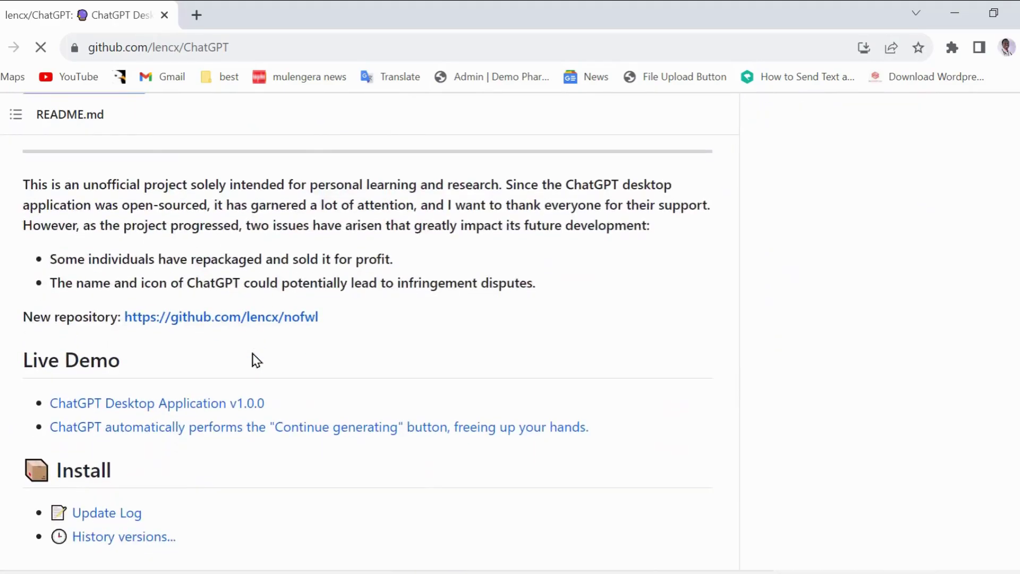
left_click(141, 285)
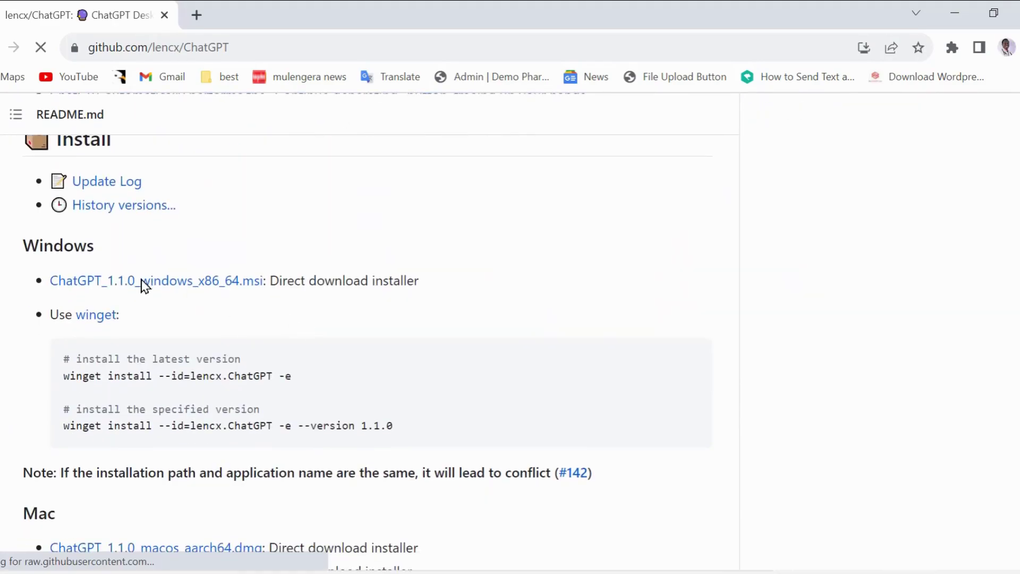
scroll(246, 296, "up", 3)
scroll(478, 361, "down", 2)
left_click(517, 372)
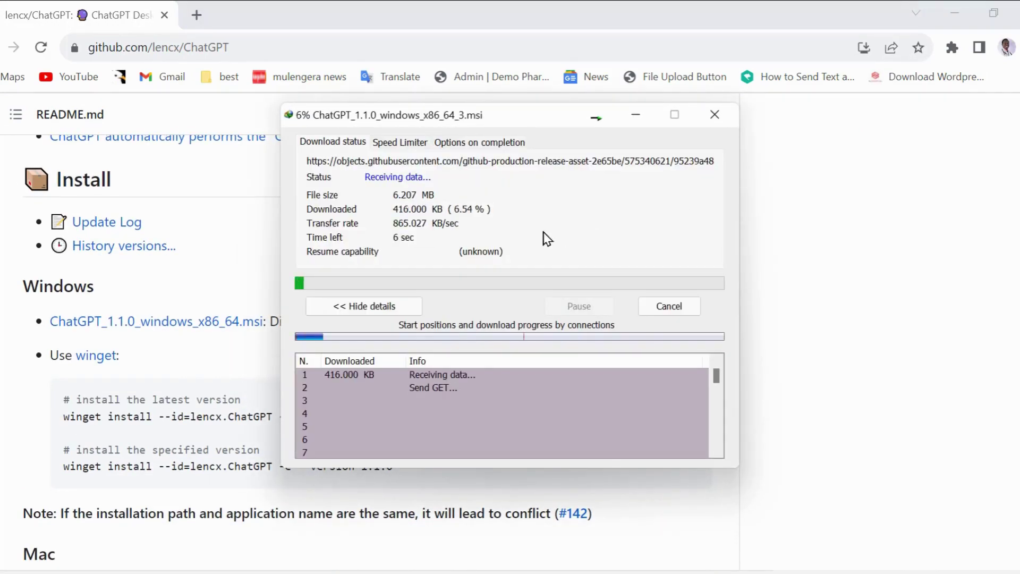
- Run the downloaded ChatGPT installer and install to the default folder C:\Program Files\ChatGPT\
left_click(376, 350)
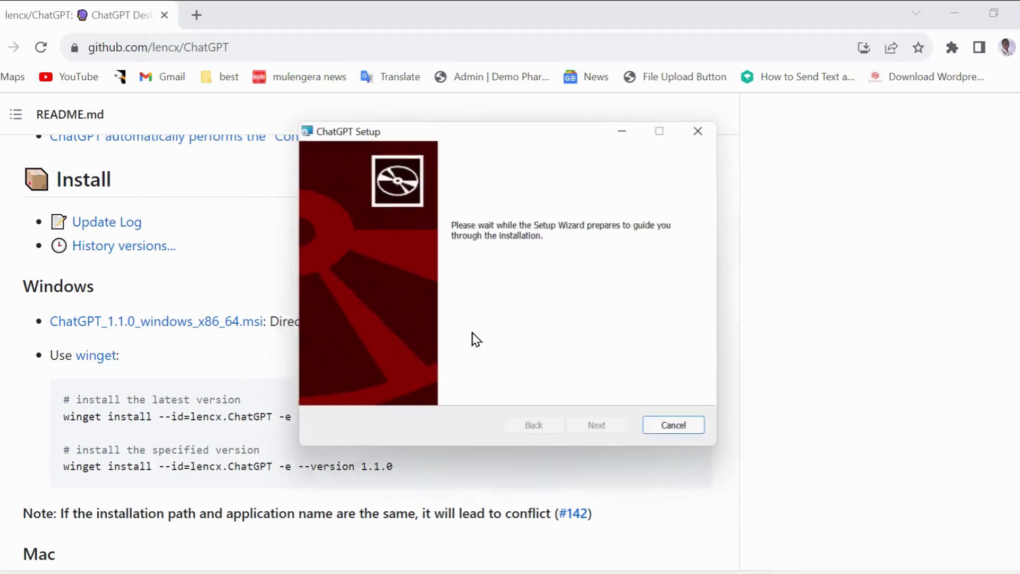
left_click(604, 432)
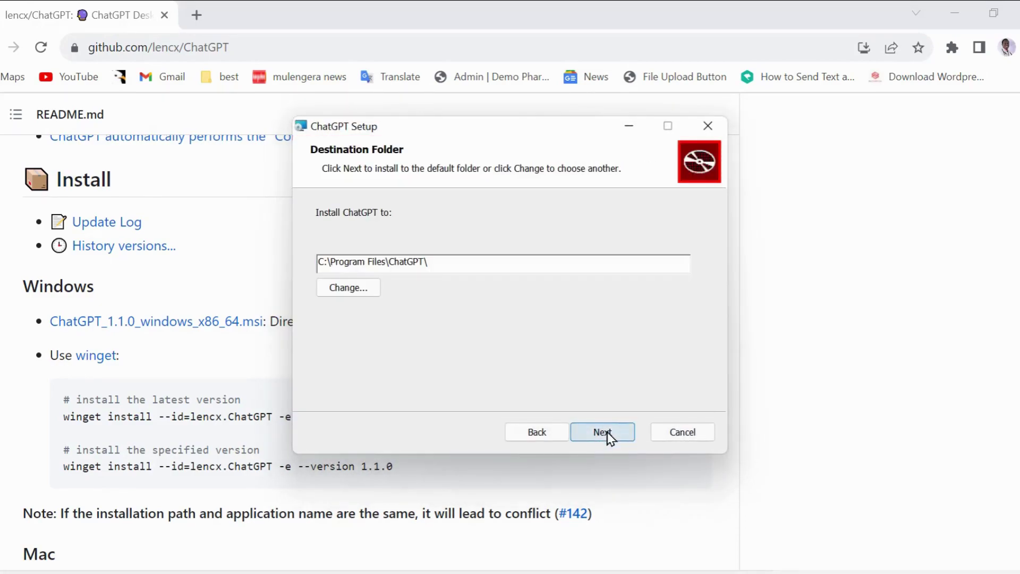
left_click(604, 432)
left_click(608, 433)
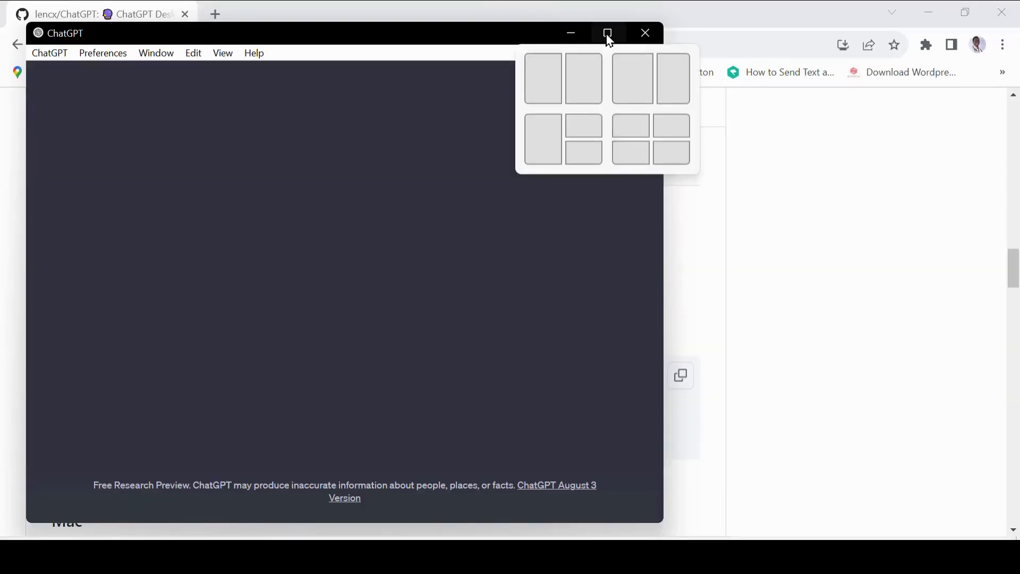
- Maximize the ChatGPT desktop window and log in with the existing Google account
left_click(609, 36)
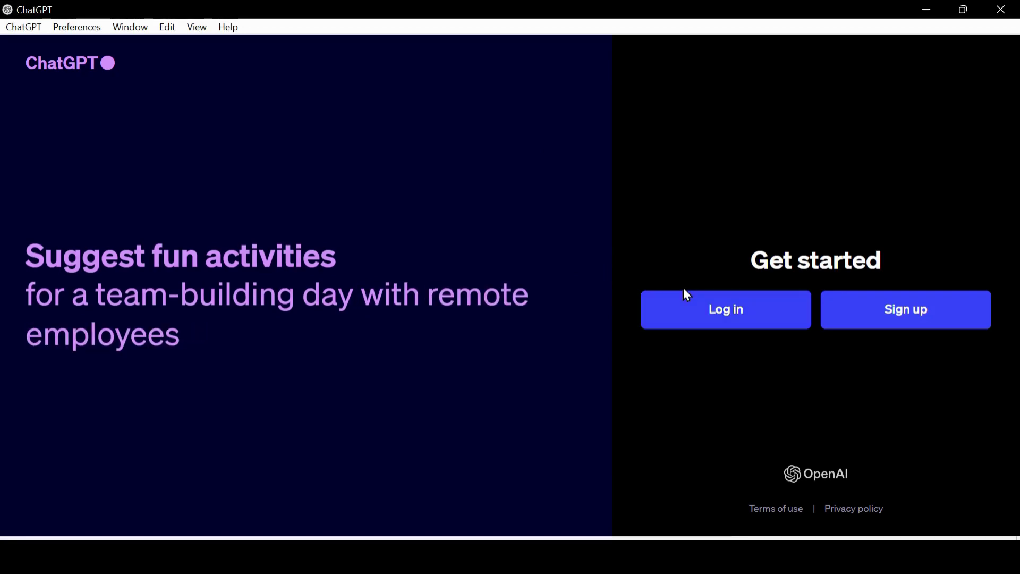
left_click(726, 309)
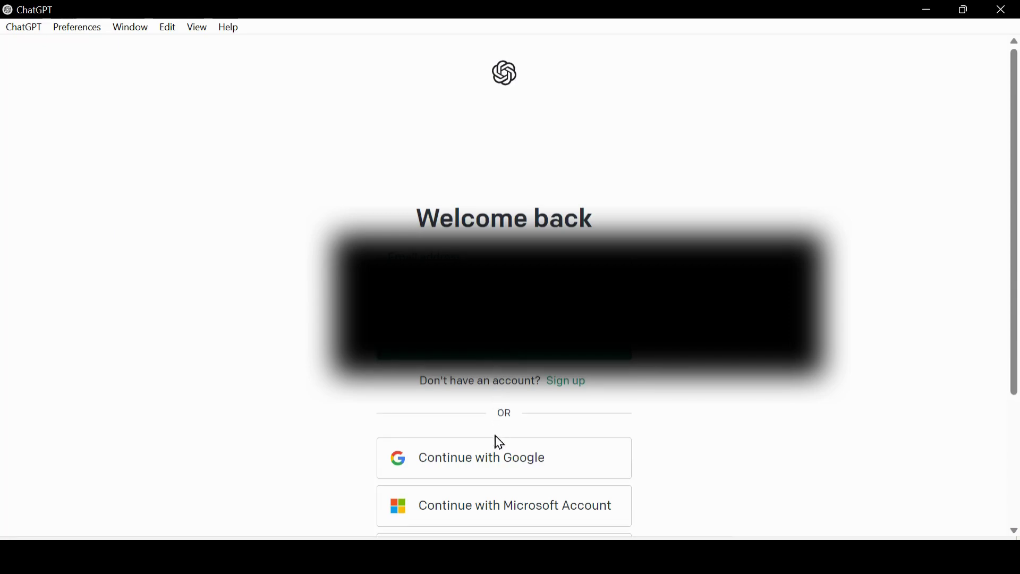
left_click(500, 466)
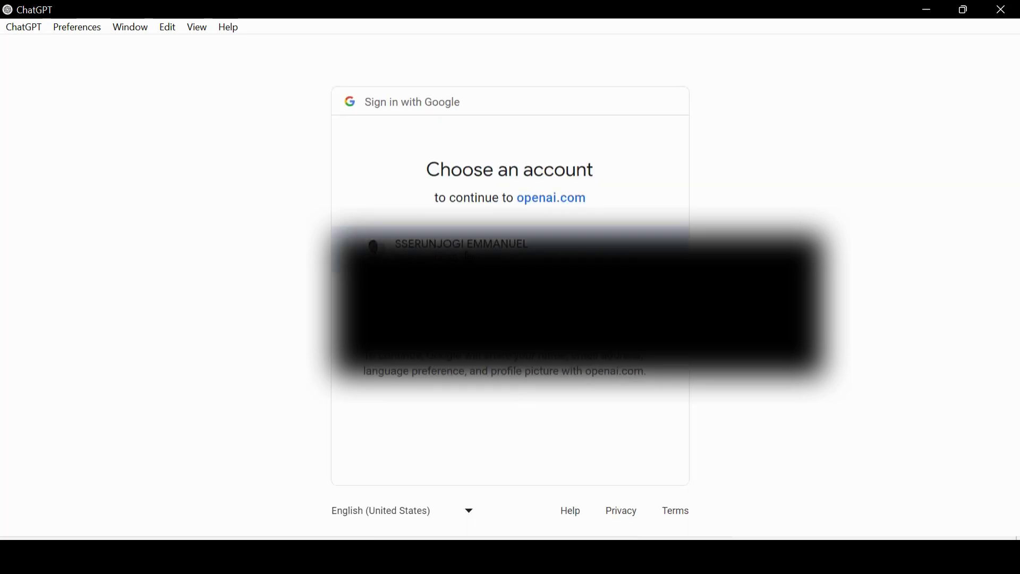
left_click(485, 249)
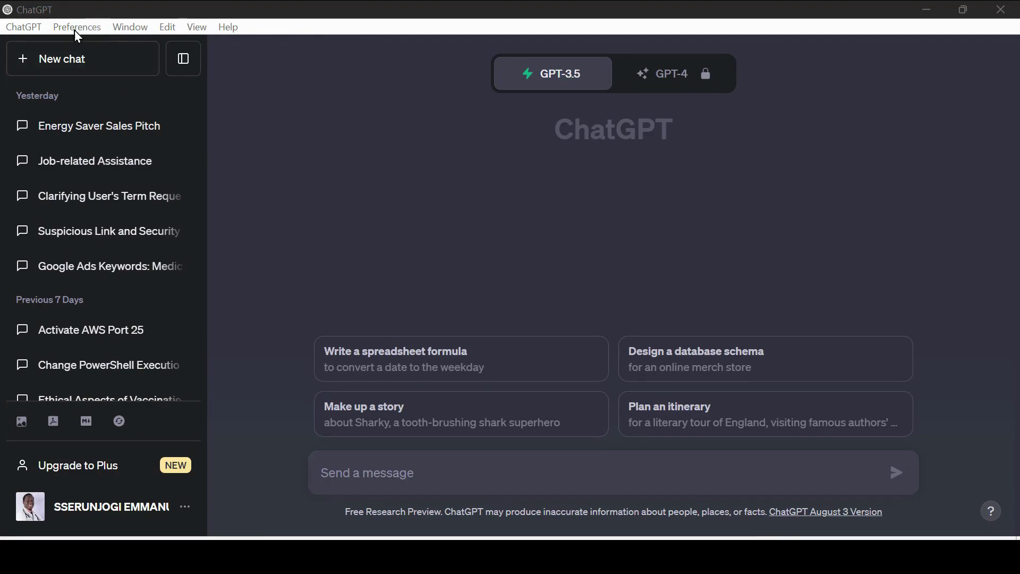
- Set the theme to Light in the Control Center's general settings, submit the change and restart the application
left_click(90, 29)
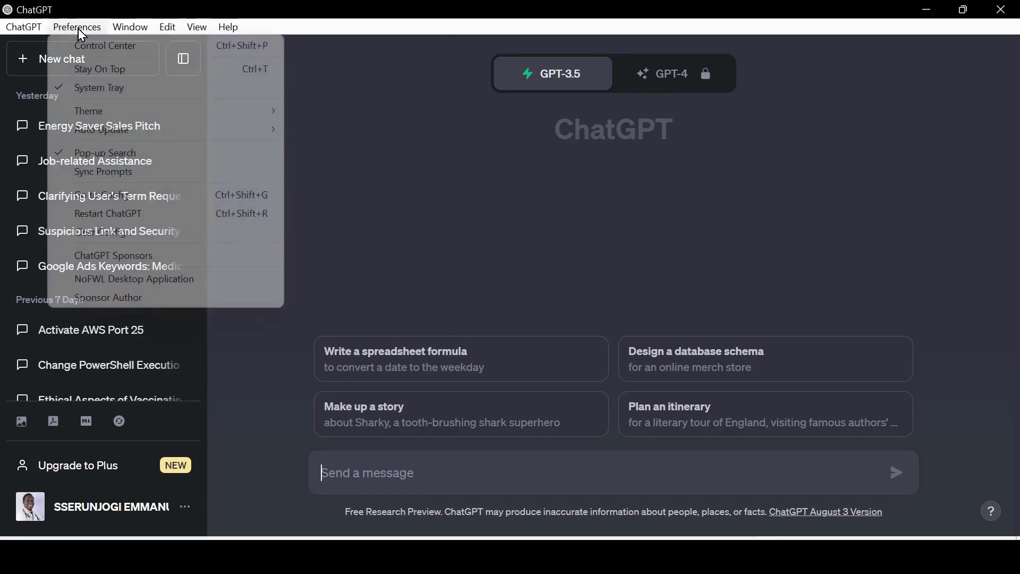
left_click(81, 31)
left_click(82, 32)
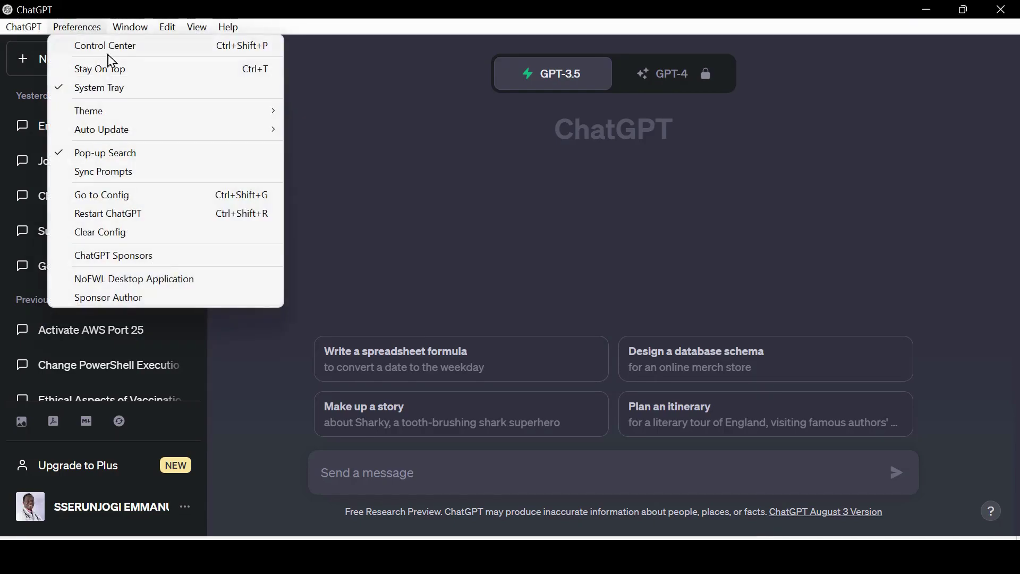
left_click(126, 49)
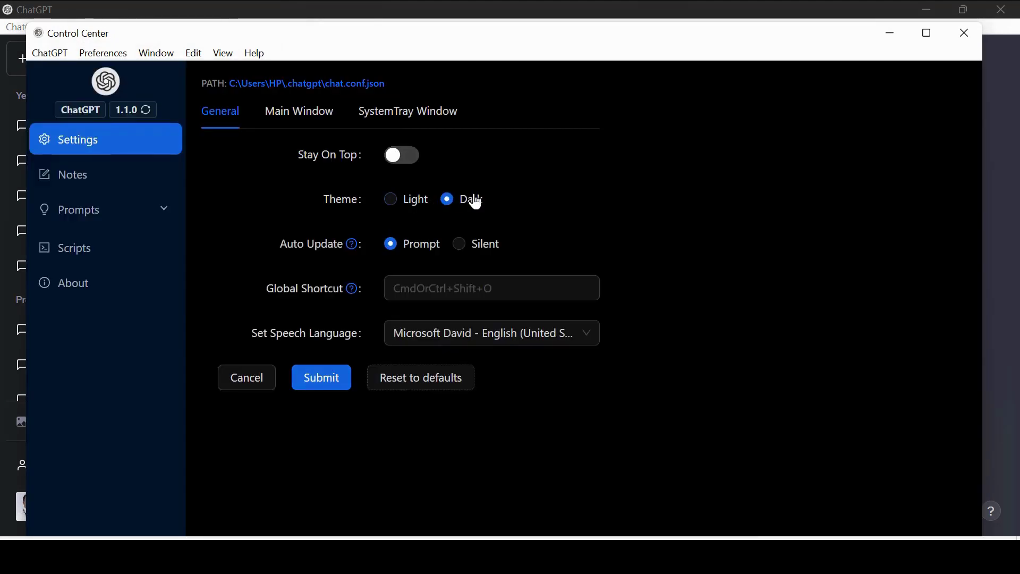
left_click(390, 205)
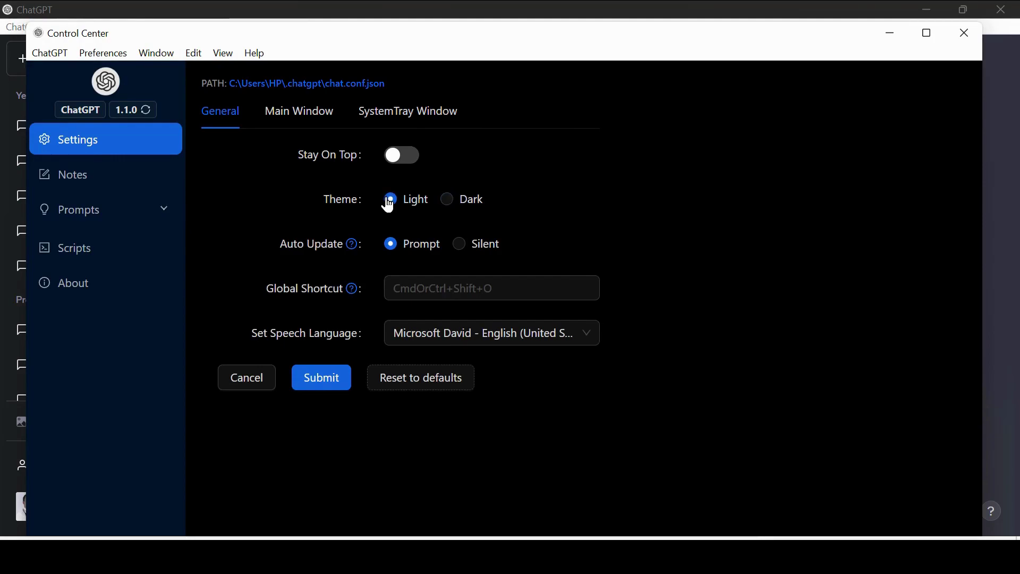
left_click(323, 382)
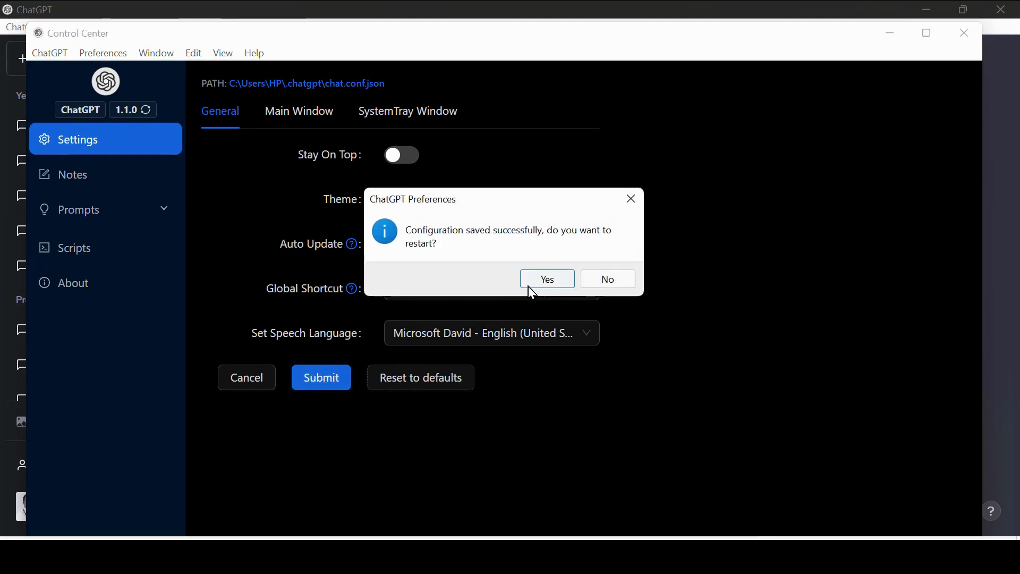
left_click(528, 285)
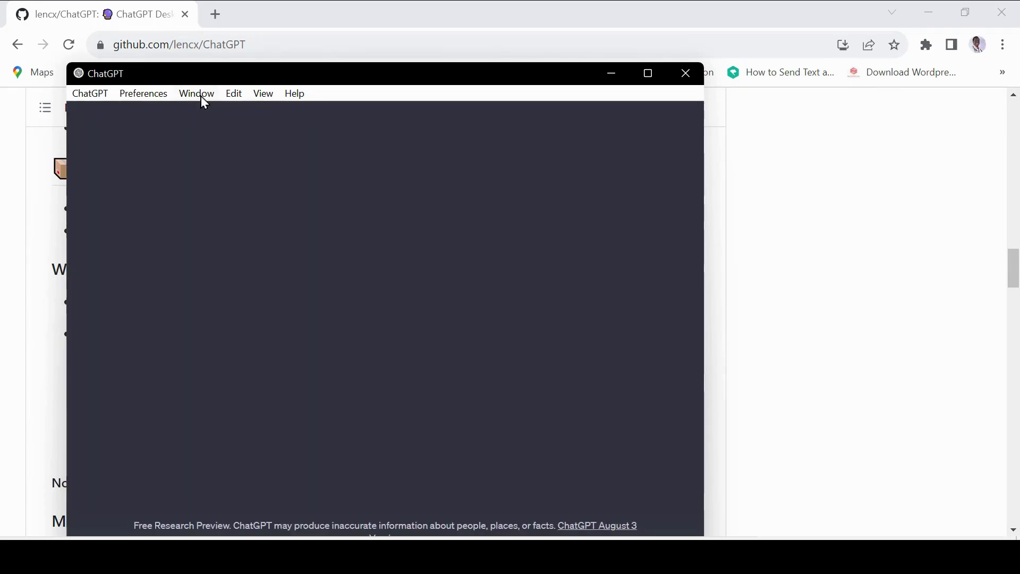
- Open the DALL·E 2 window from the ChatGPT desktop application and maximize it
left_click(200, 98)
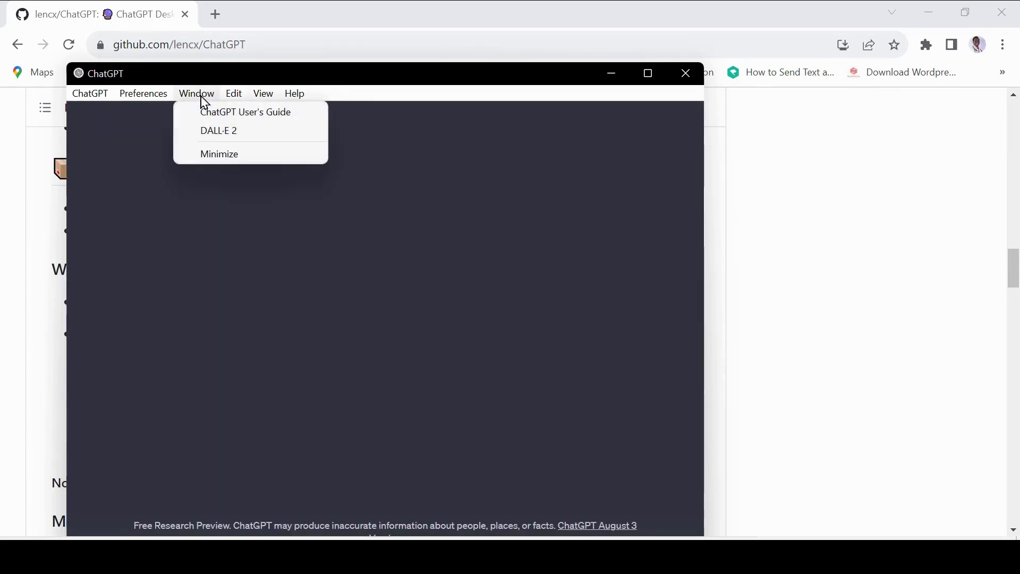
left_click(247, 132)
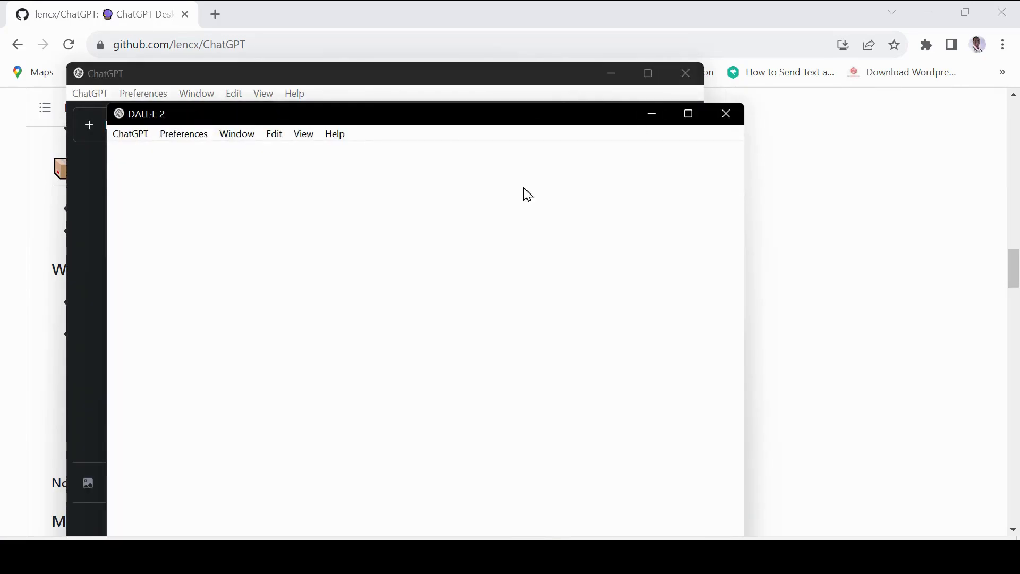
left_click(689, 114)
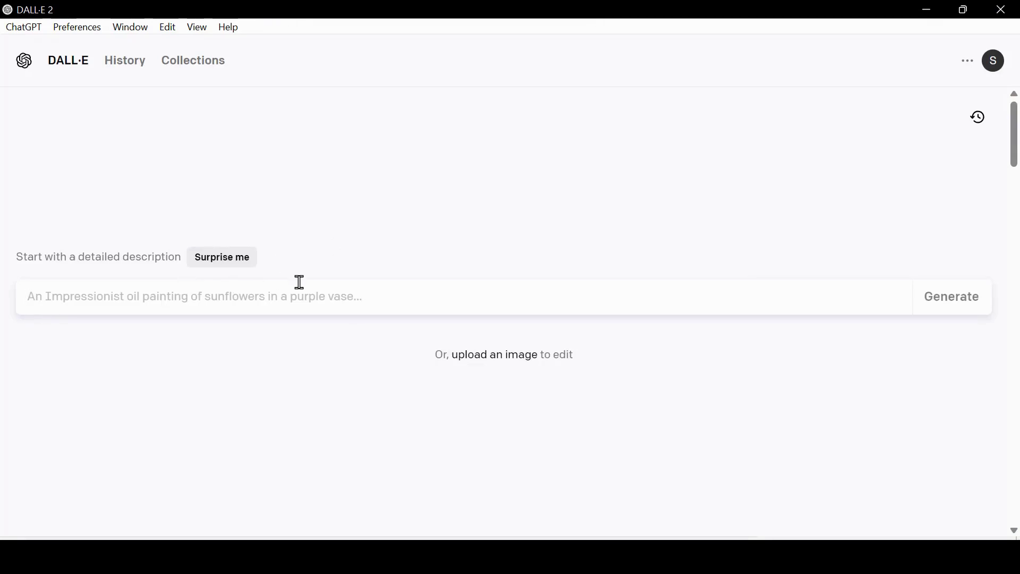
- Generate images from the description "Generate a 3d render image of a future gen landrover. I need a hyperealistic image"
type("G")
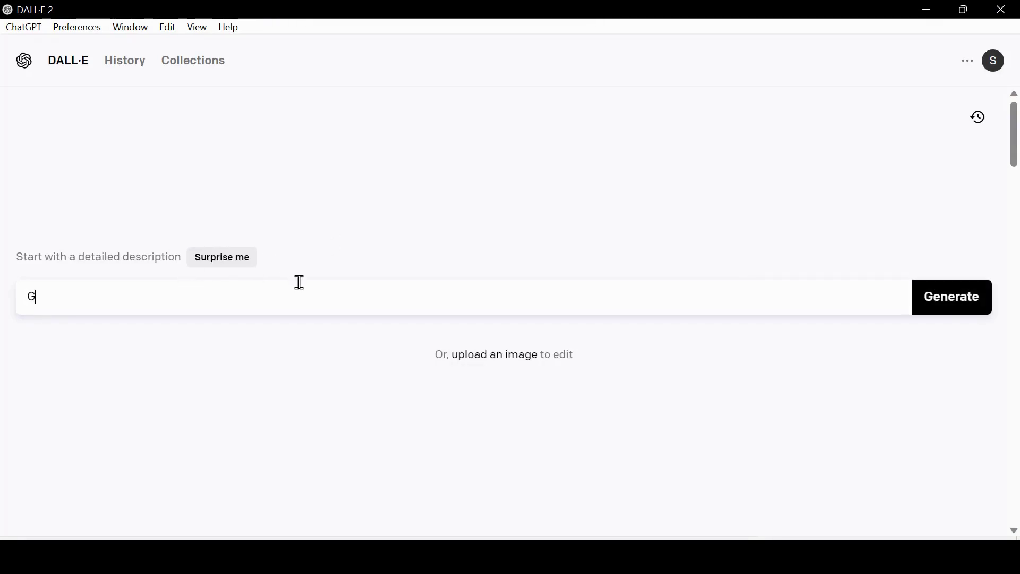
type("enerate a 3d render image of a future gen aland")
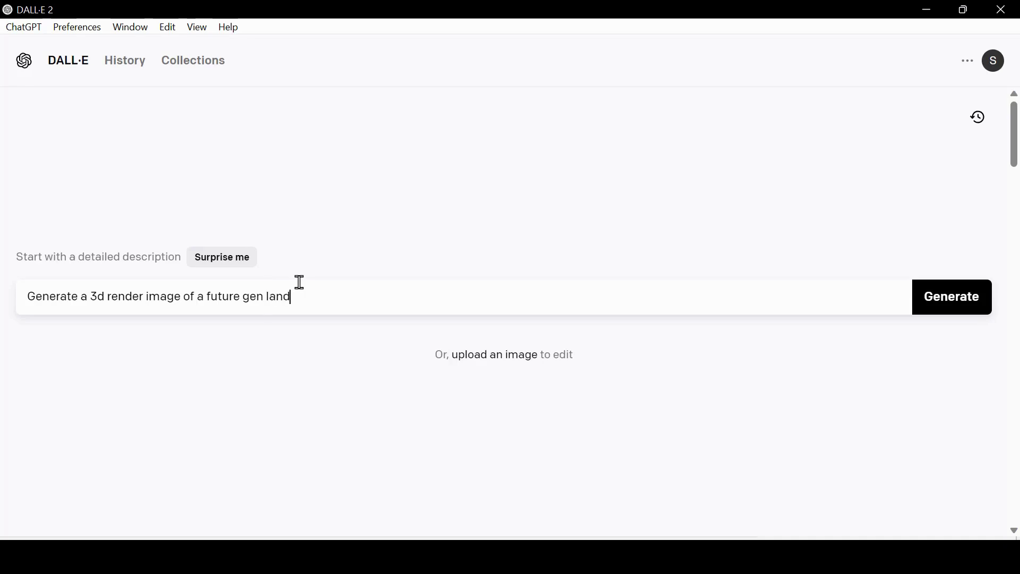
type("rover. I nee")
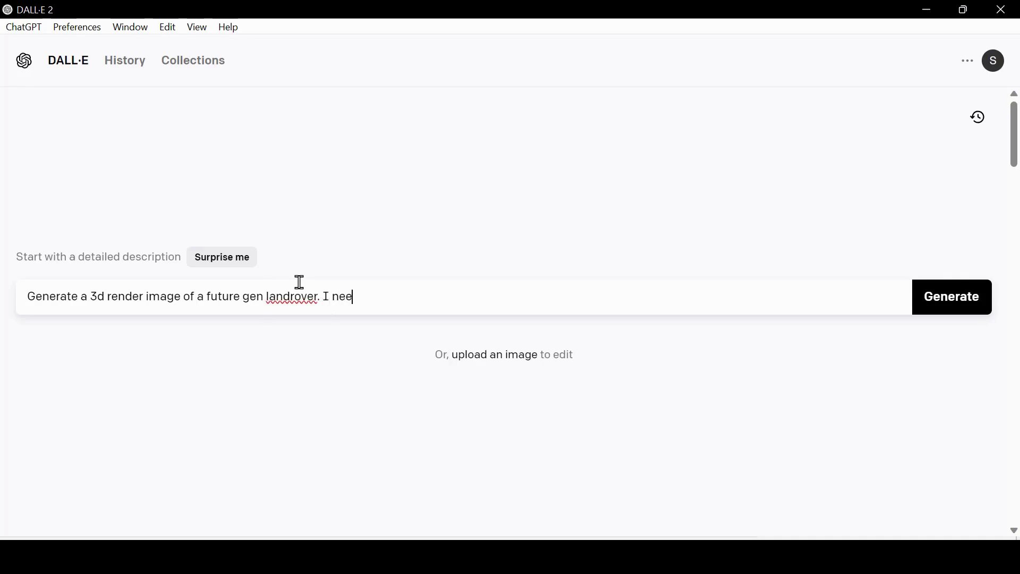
type("d a hyperealistic image")
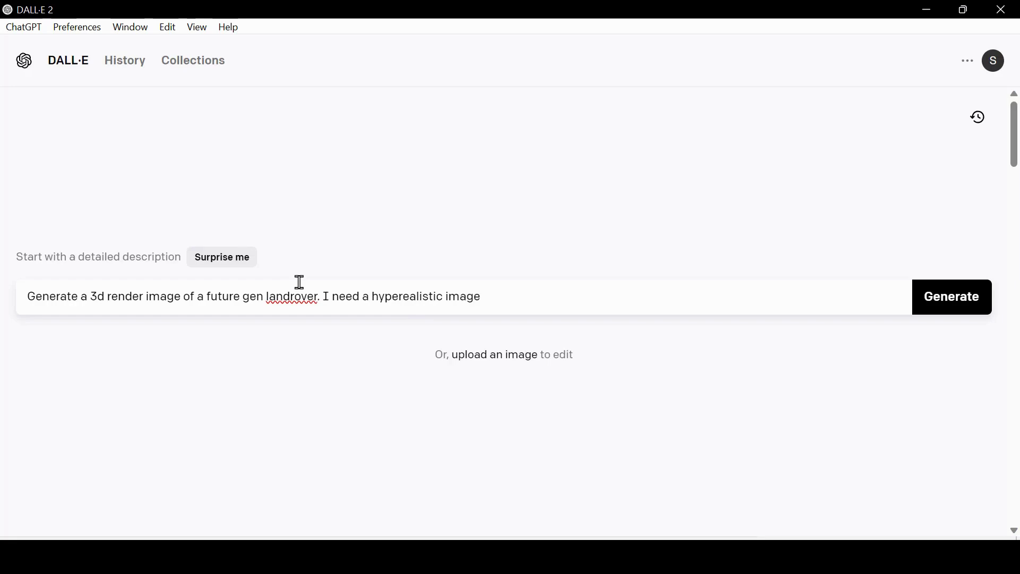
key("Return")
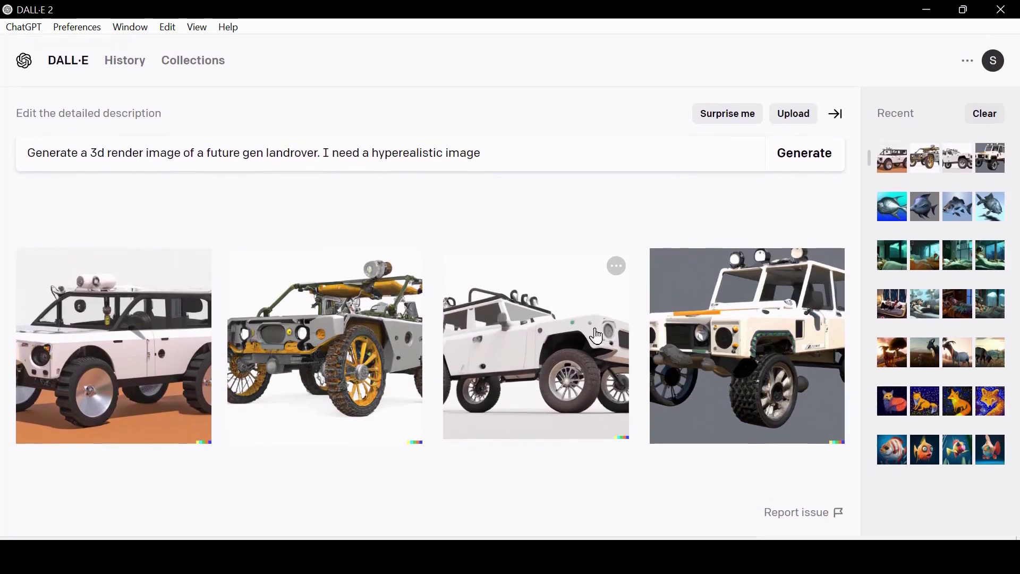
- Close the DALL·E 2 window and maximize the main ChatGPT window
left_click(1002, 9)
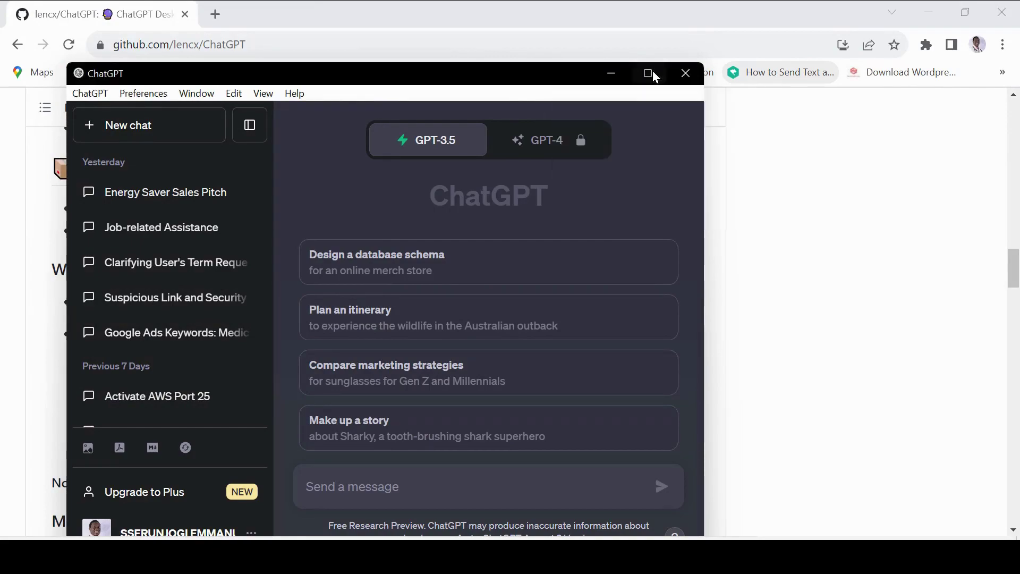
left_click(648, 73)
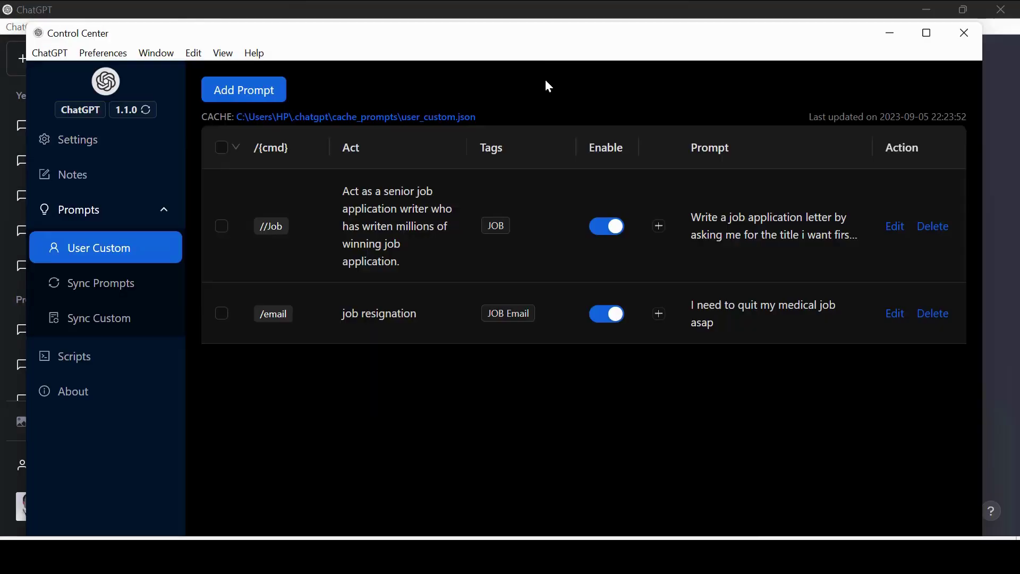
- Start a new user custom prompt in the Control Center with the command Love and the act "Love Specialist"
left_click(240, 94)
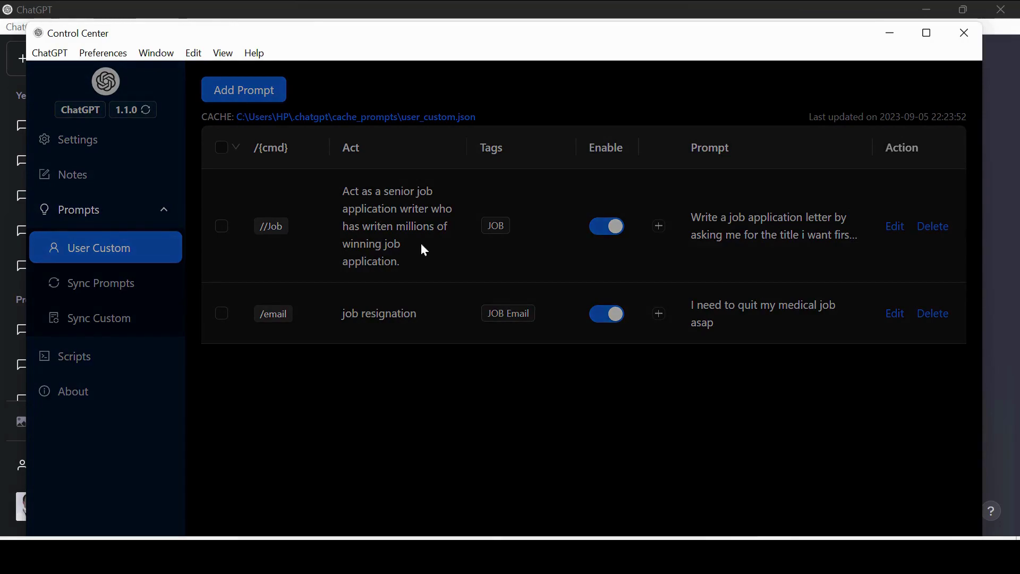
left_click(459, 198)
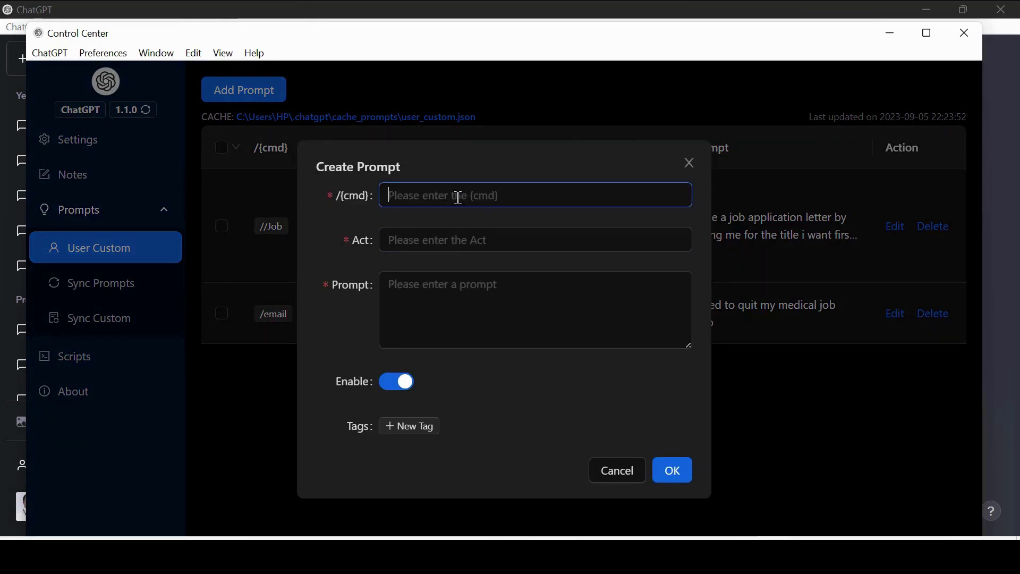
type("Love")
left_click(452, 246)
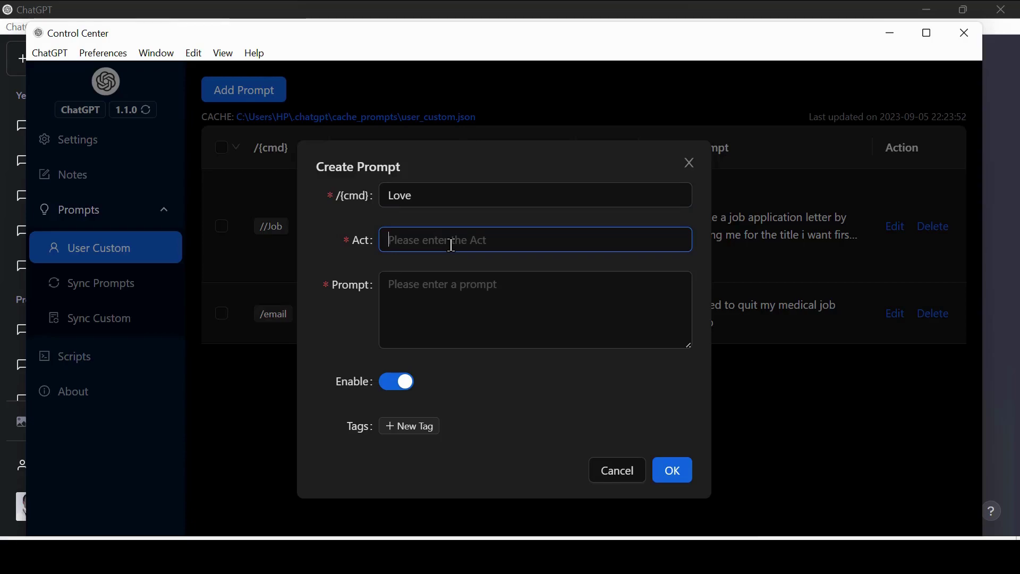
type("Love Specialis")
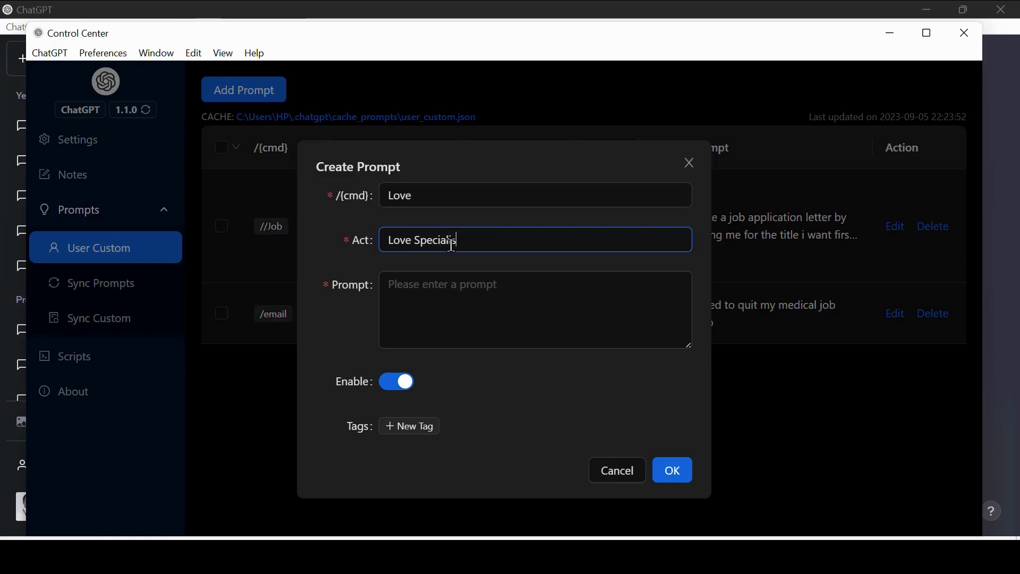
type("t")
- Enter the prompt text "Generate short whatsapp status texts that are for lovers, use Shakespear language of love and mix in art"
left_click(465, 320)
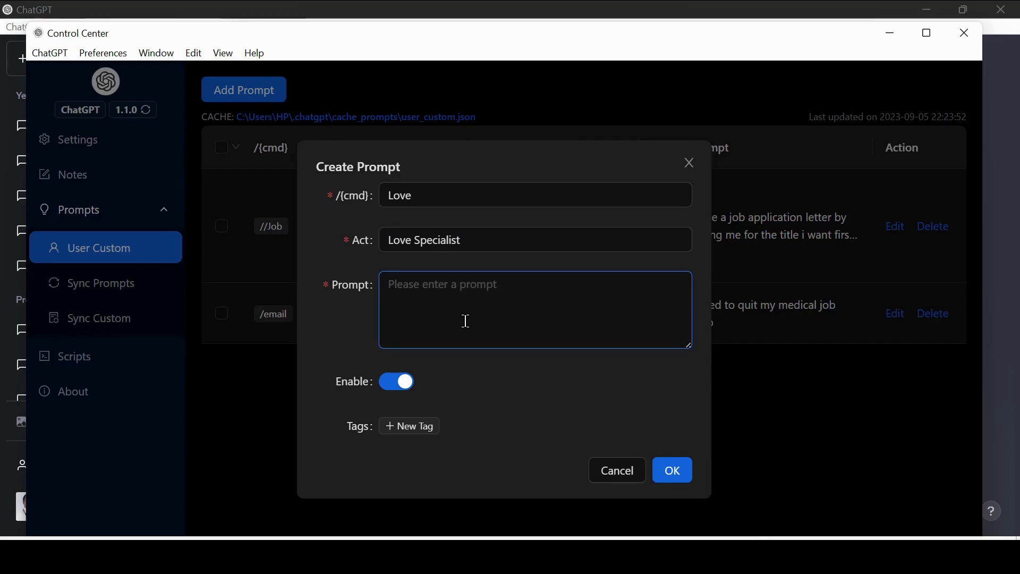
type("Generate")
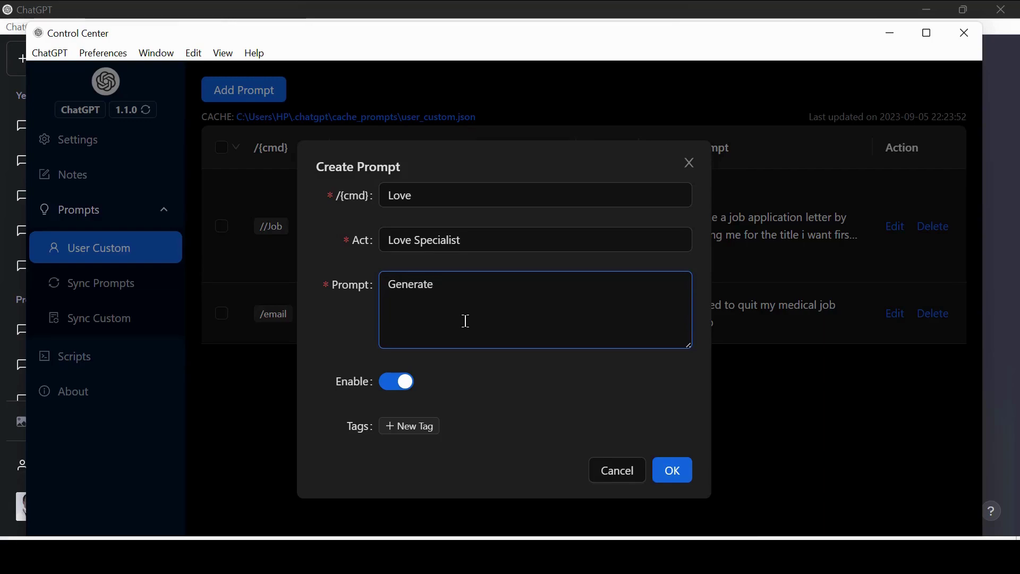
type(" short whatsap")
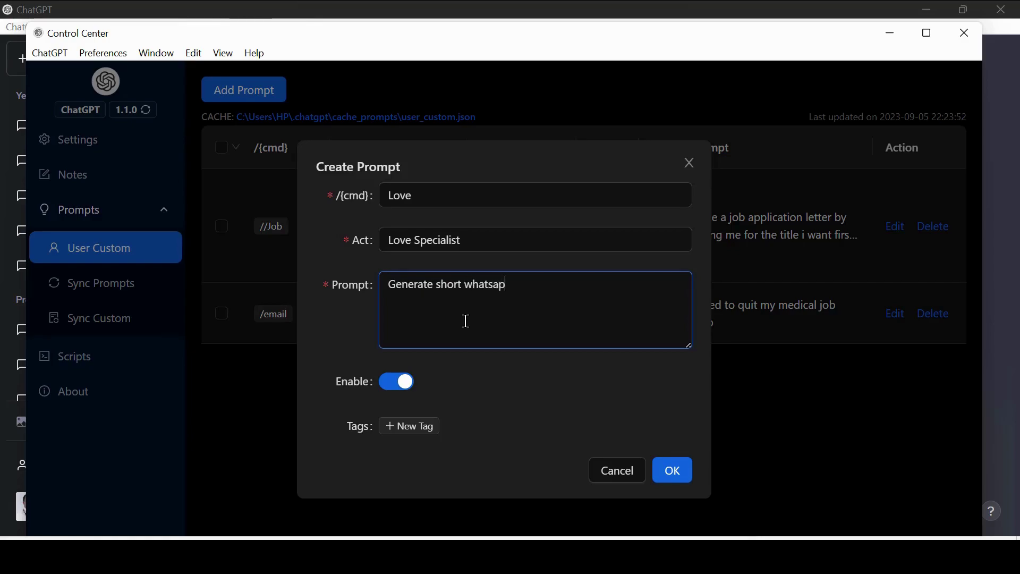
type("p status text")
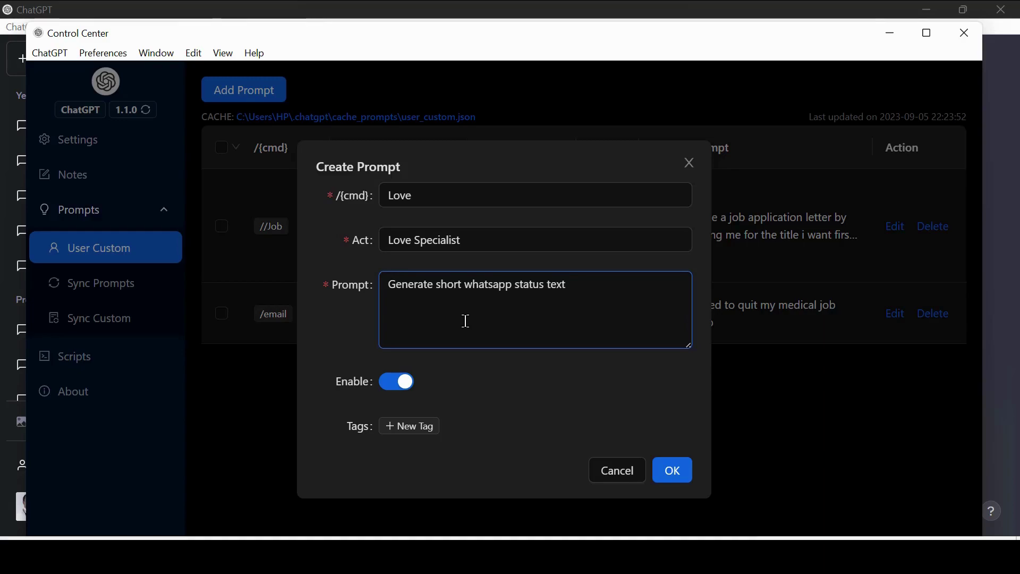
type("s that are")
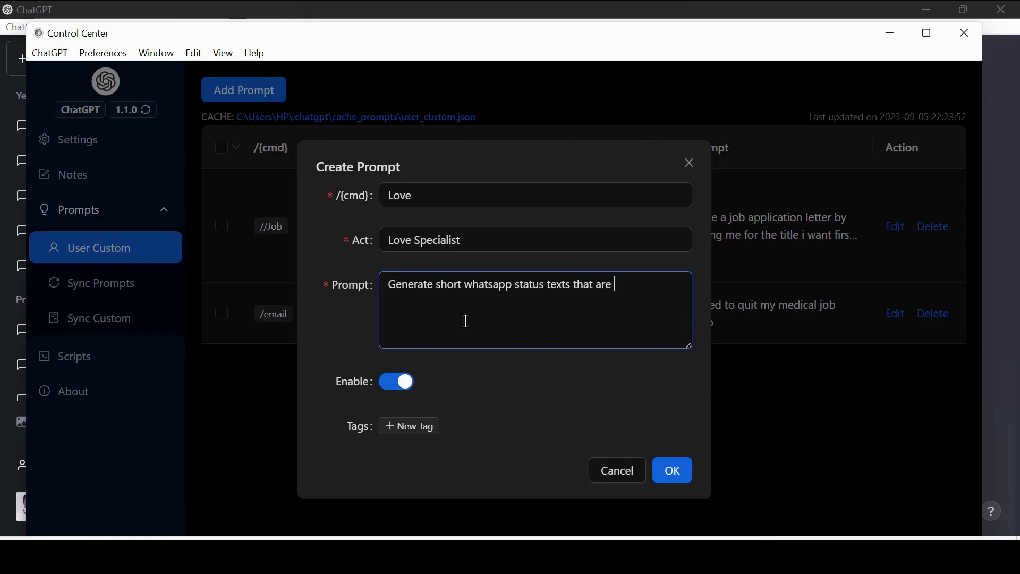
type(" for lovers, use")
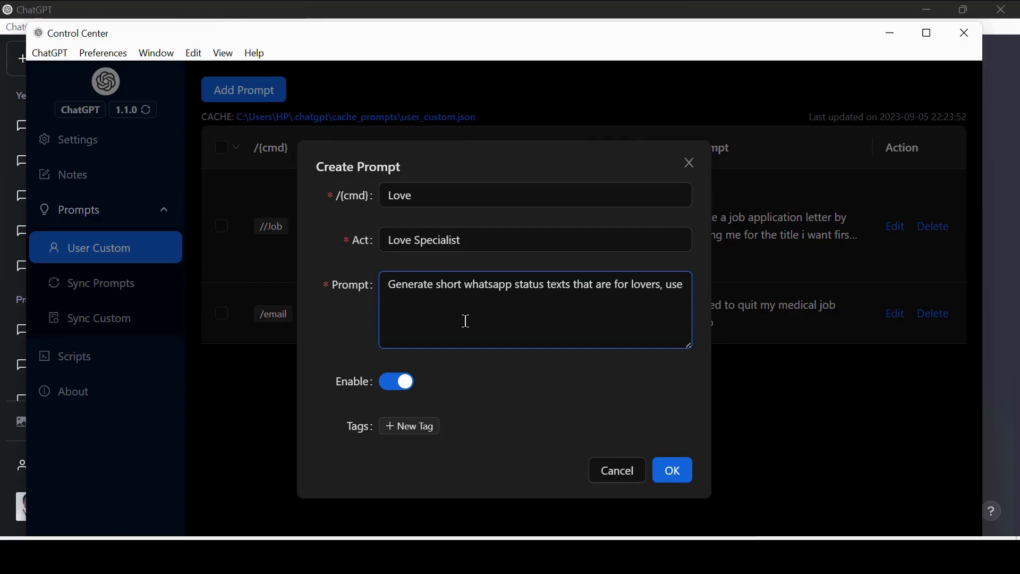
type(" Shakespe")
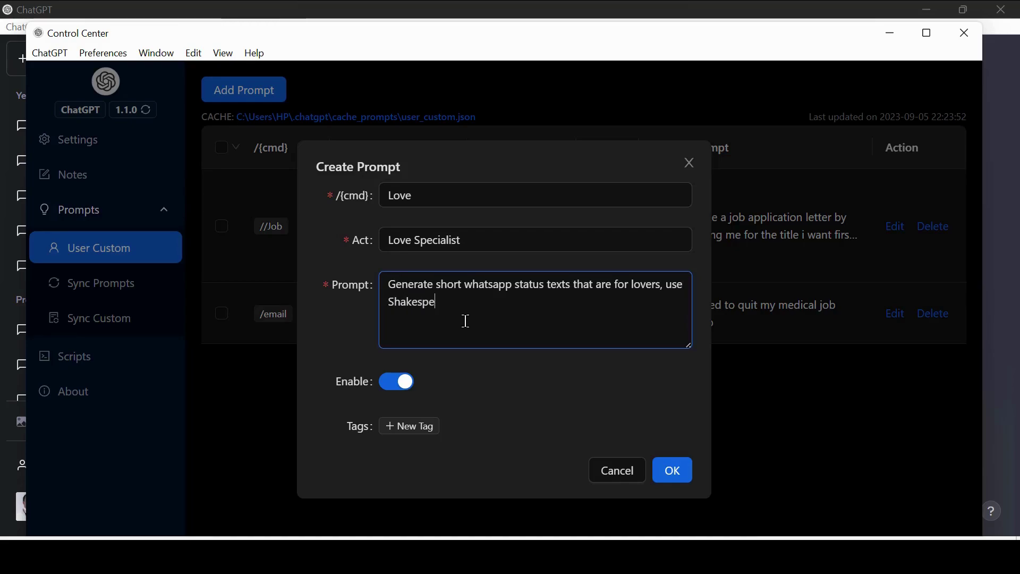
type("ar language of lo")
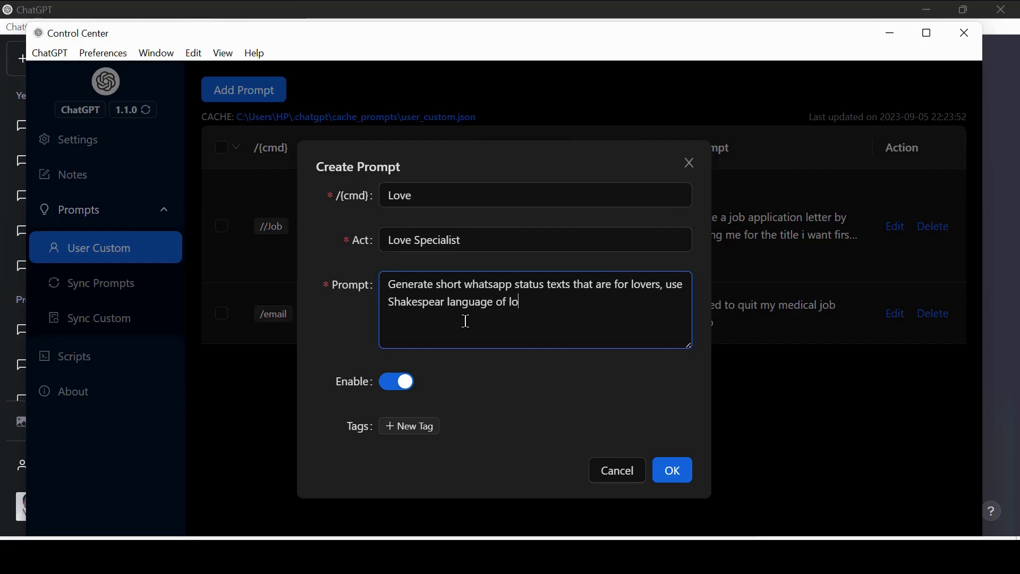
type("ve and mix in art")
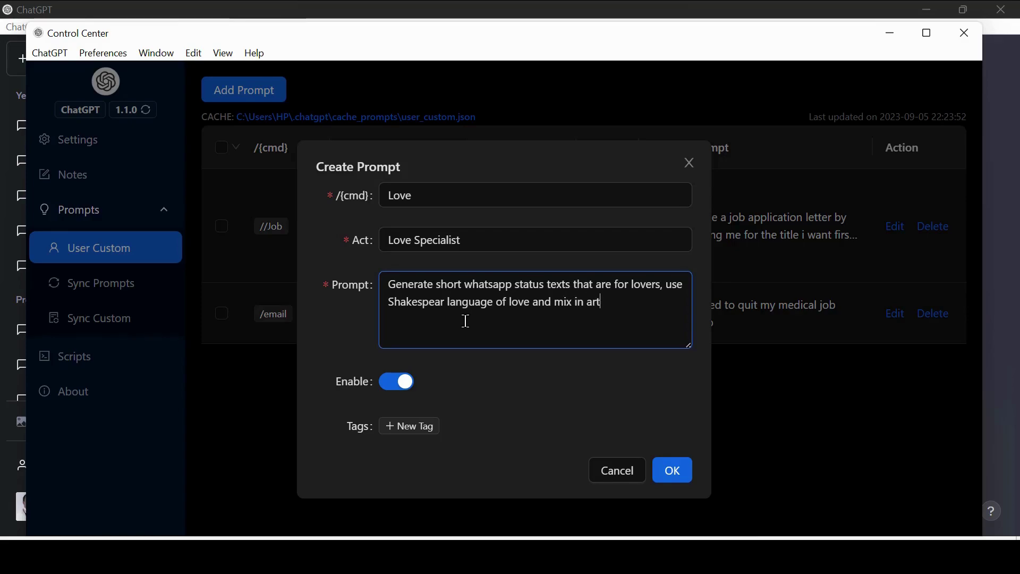
- Complete the prompt text with a second sentence, "Make everyone who reads them fall in love with me."
type(". Make ")
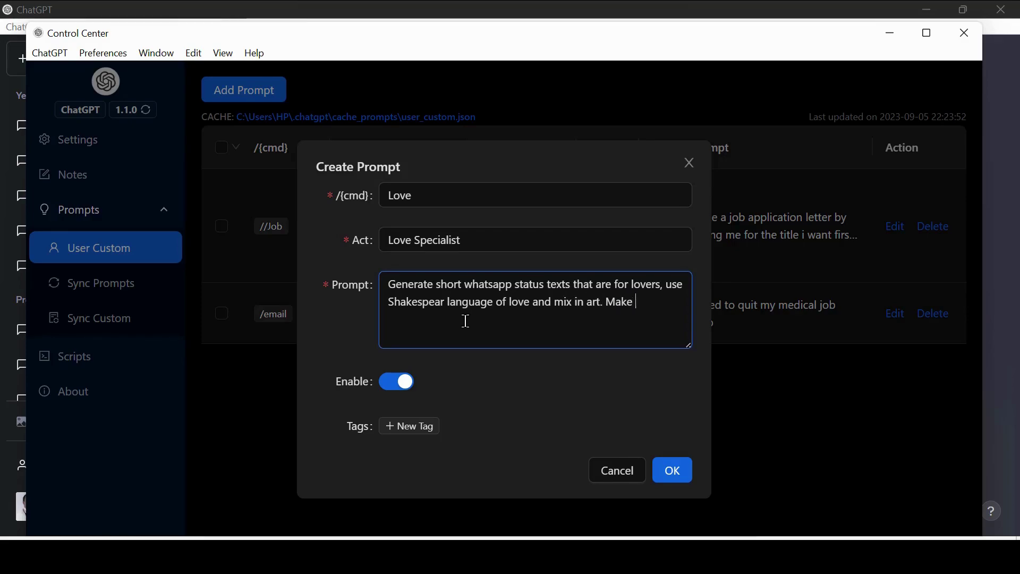
type("everyone who")
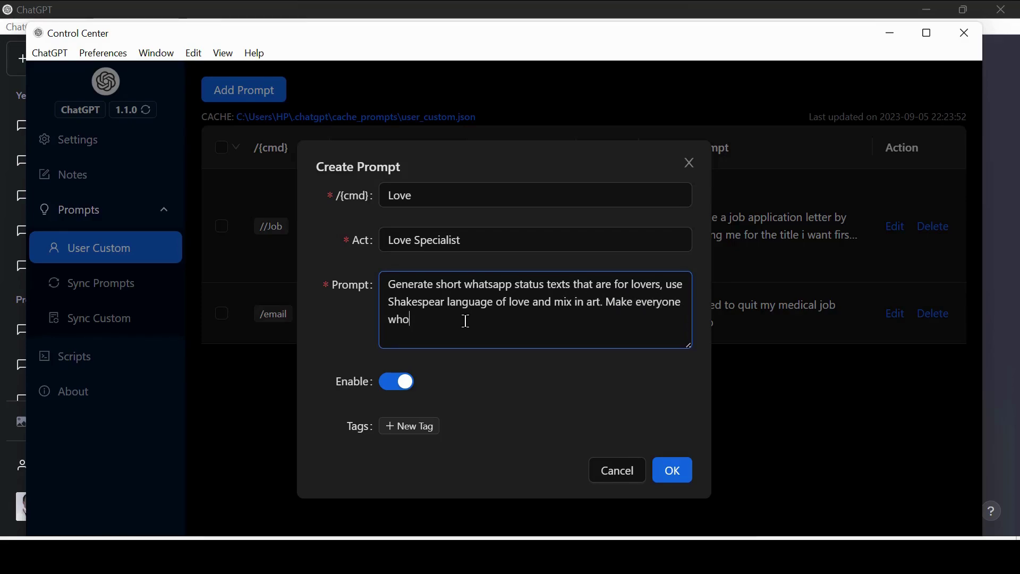
type(" reads them")
type("fall in love with me.")
- Add the tag Love to the new custom prompt and save it
left_click(414, 427)
type("Love")
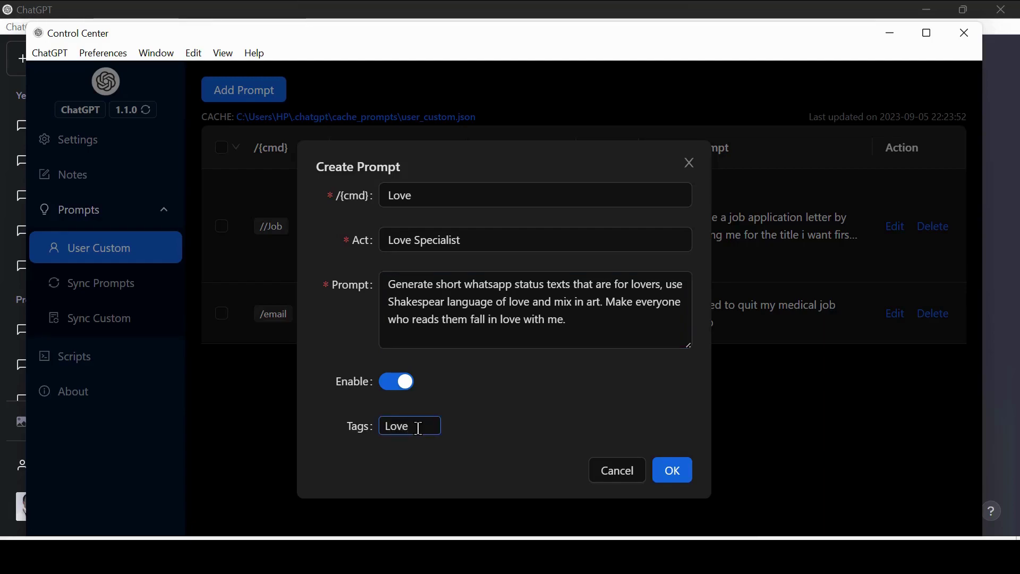
left_click(671, 475)
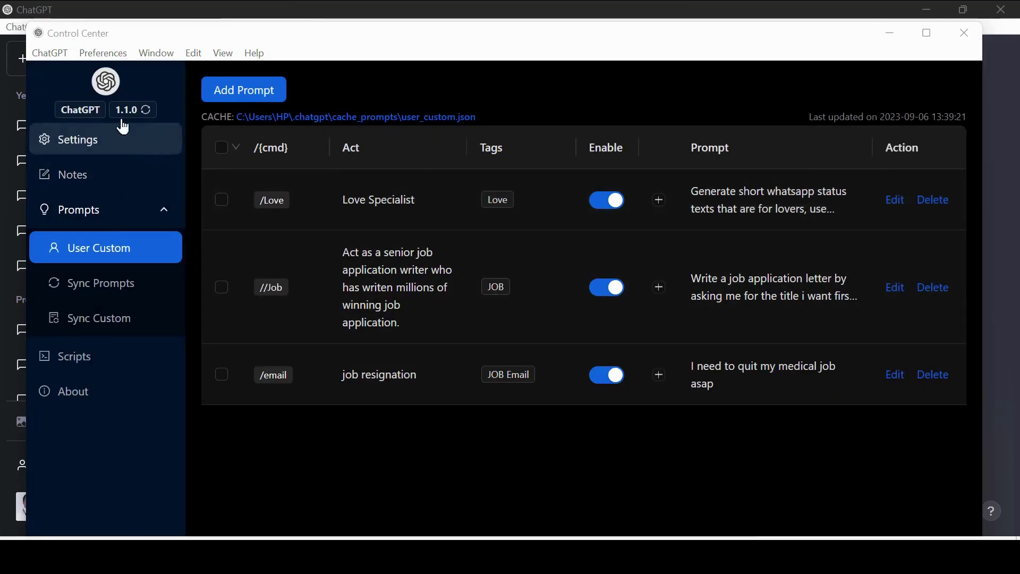
- Insert the custom /Love prompt into a new ChatGPT chat, send it and view the generated reply
type("//")
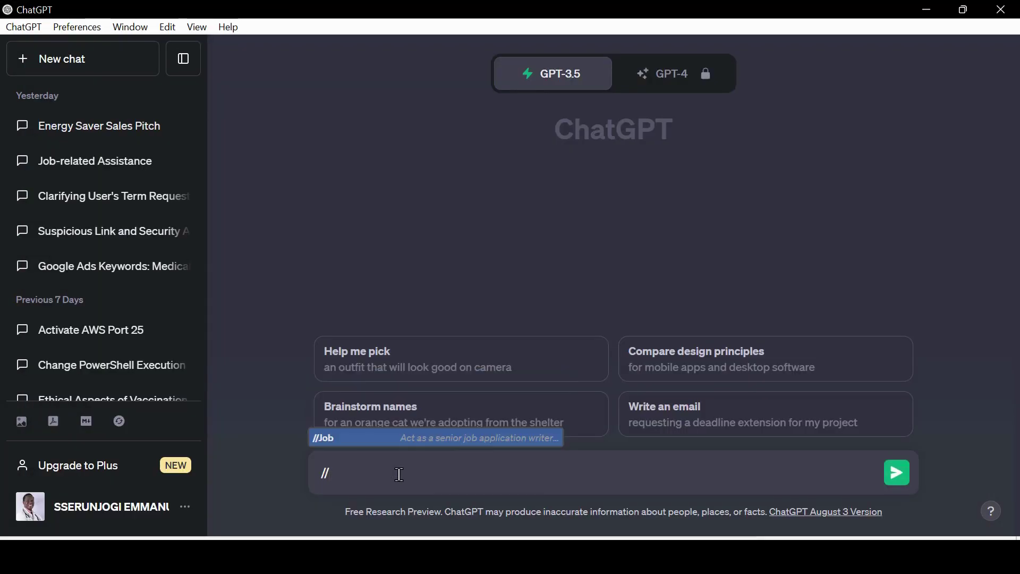
key("BackSpace")
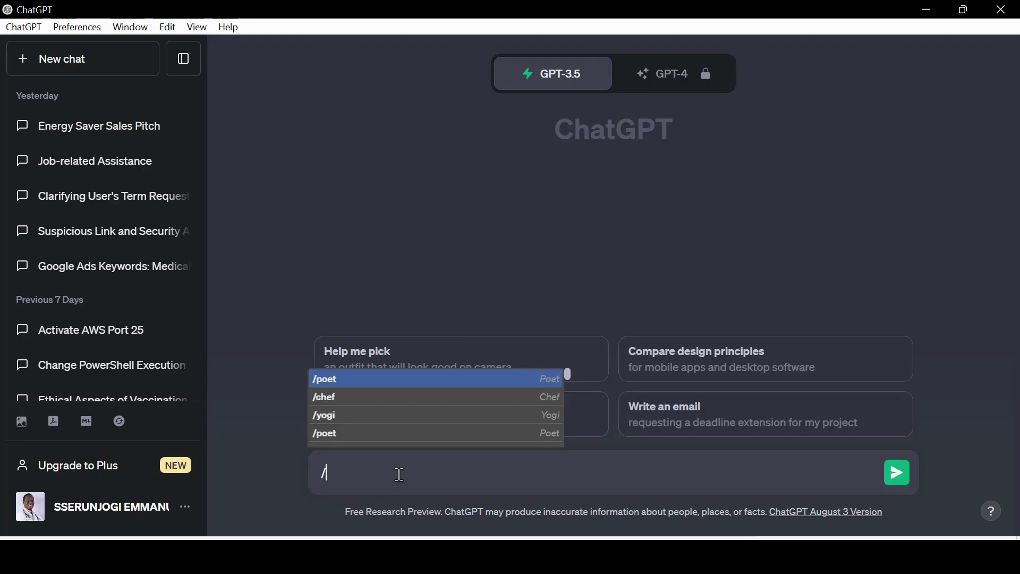
type("ove")
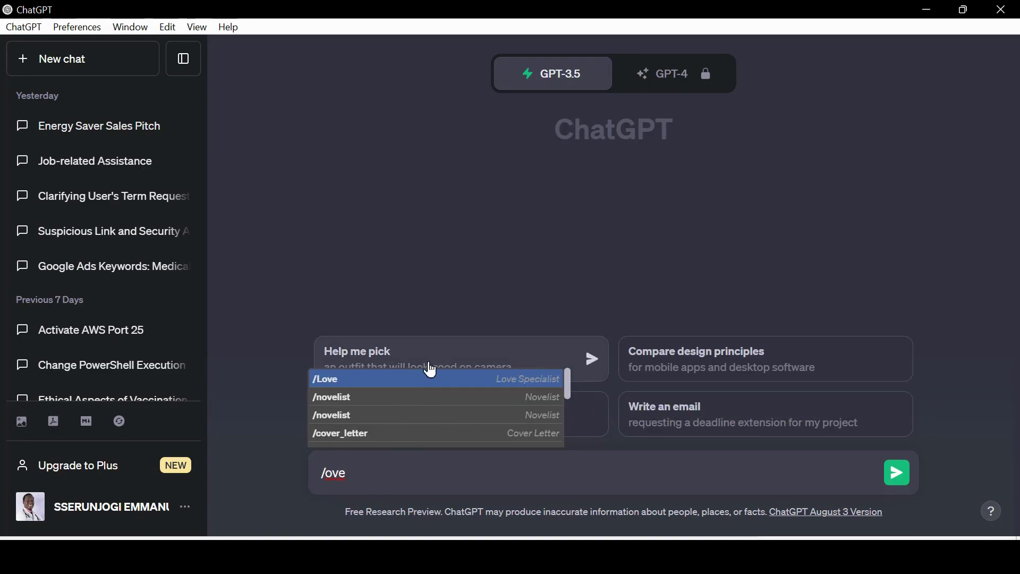
left_click(445, 381)
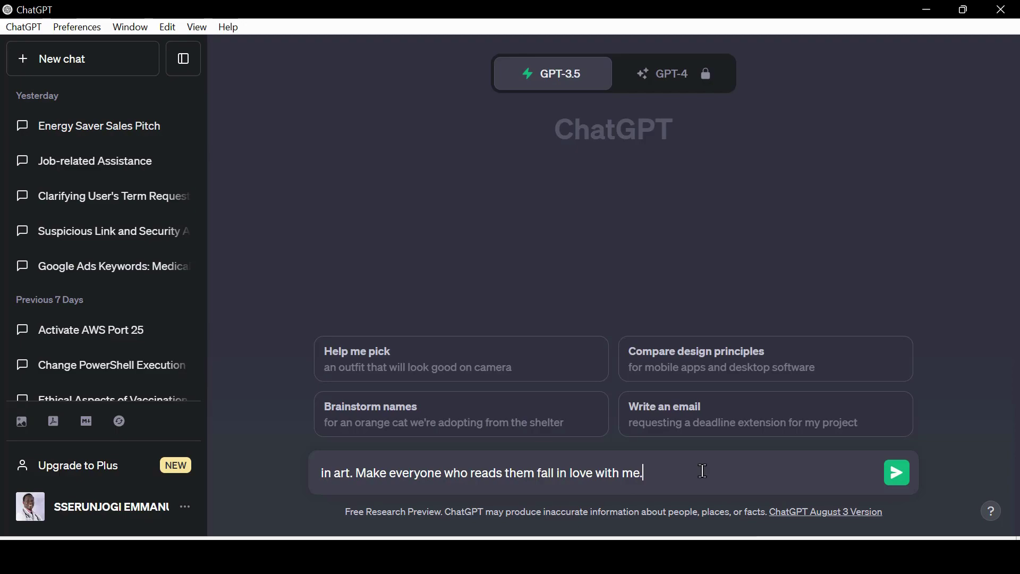
key("Return")
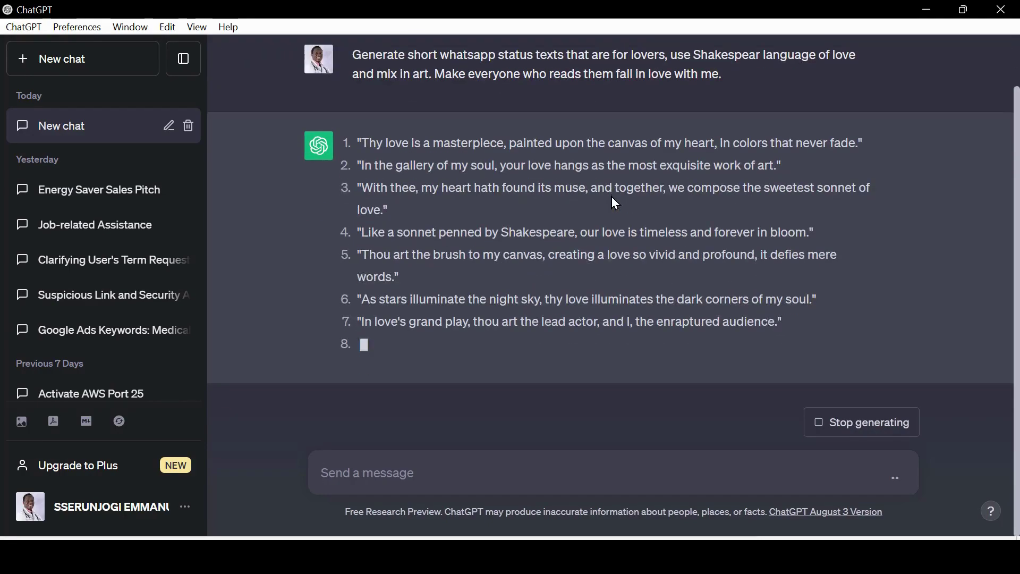
scroll(612, 198, "up", 1)
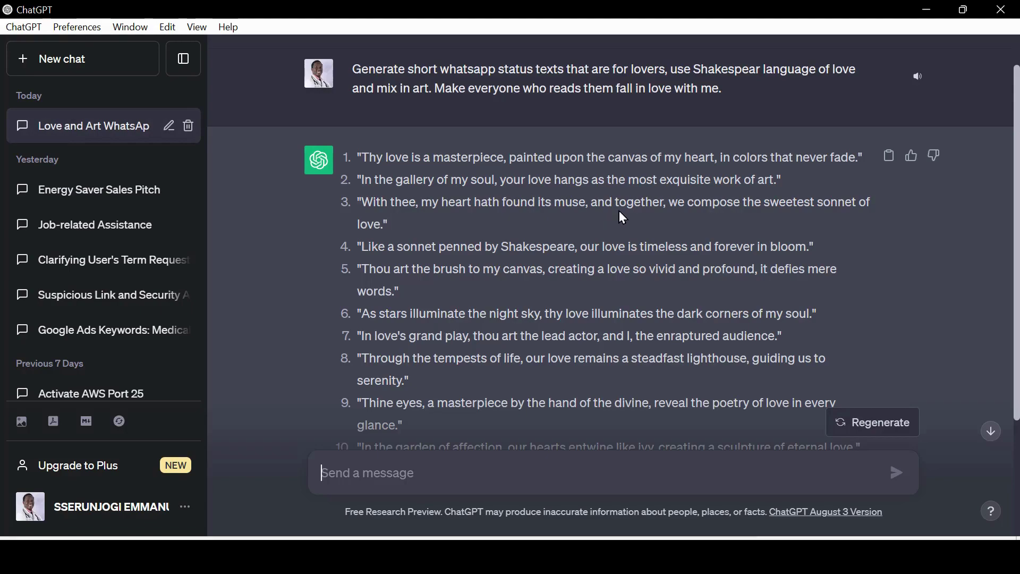
- Sync the awesome-chatgpt-prompts list in the Control Center's Sync Prompts section, overwriting the previous data
key("ctrl+shift+p")
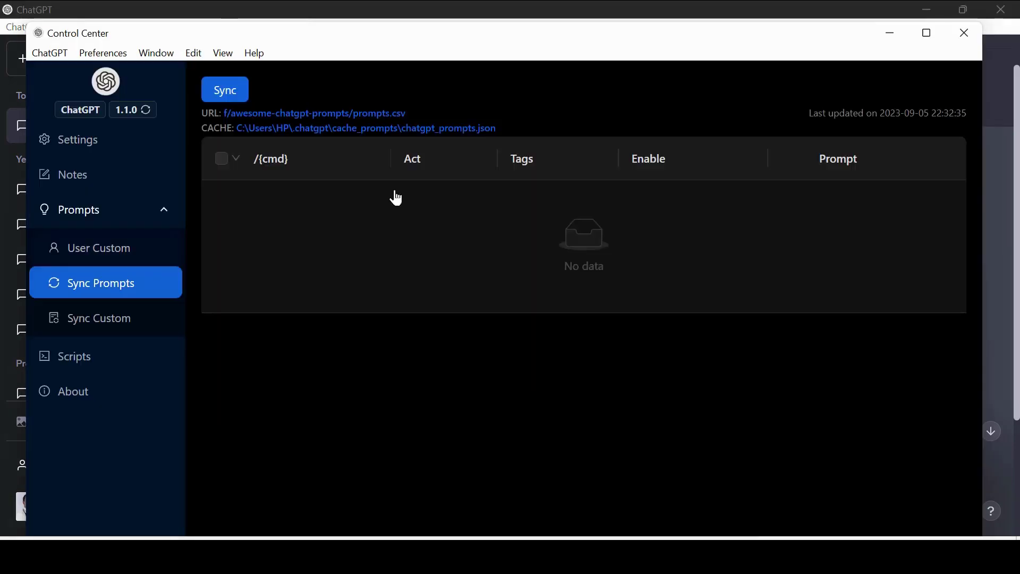
left_click(228, 88)
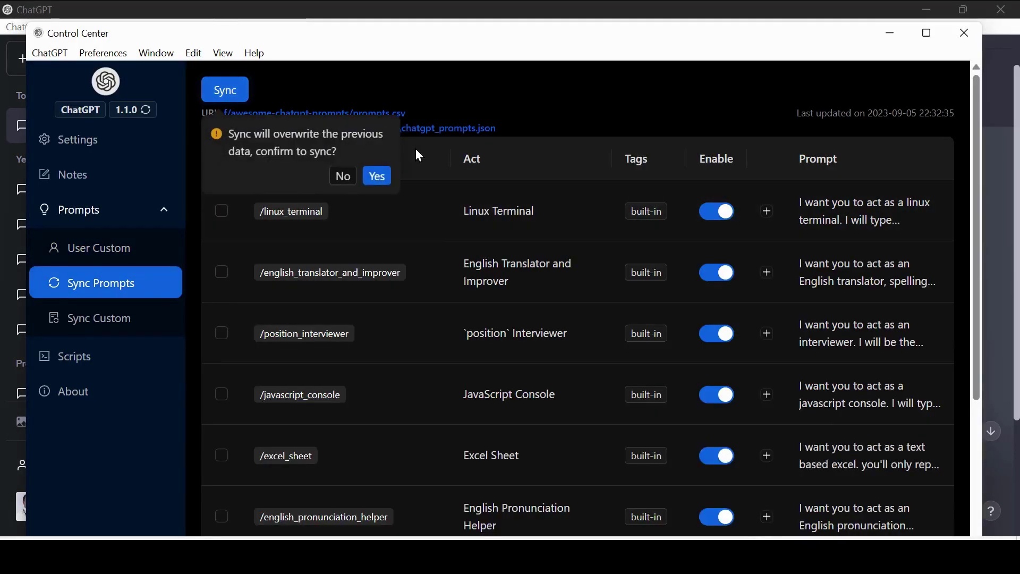
left_click(377, 181)
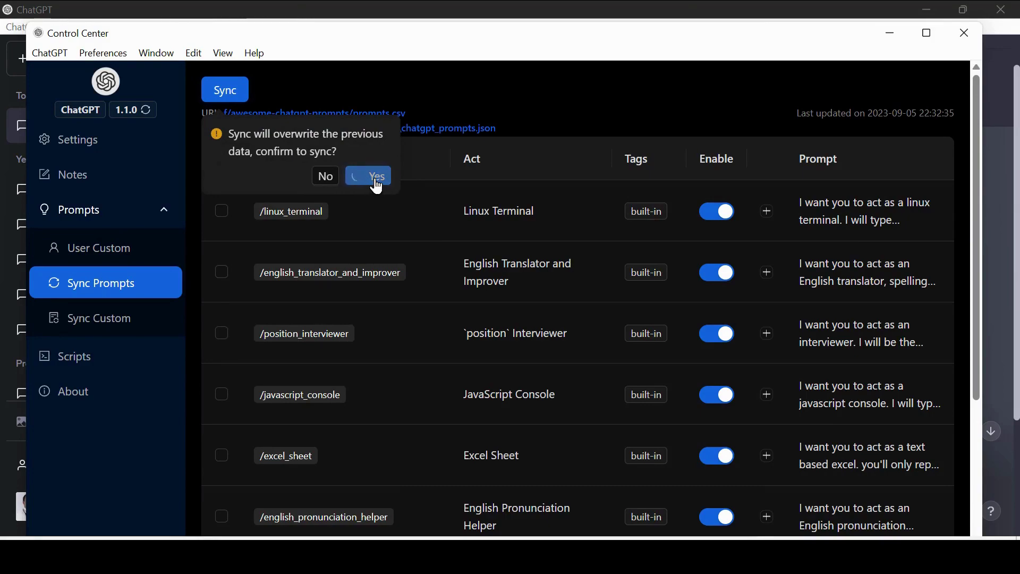
left_click(633, 281)
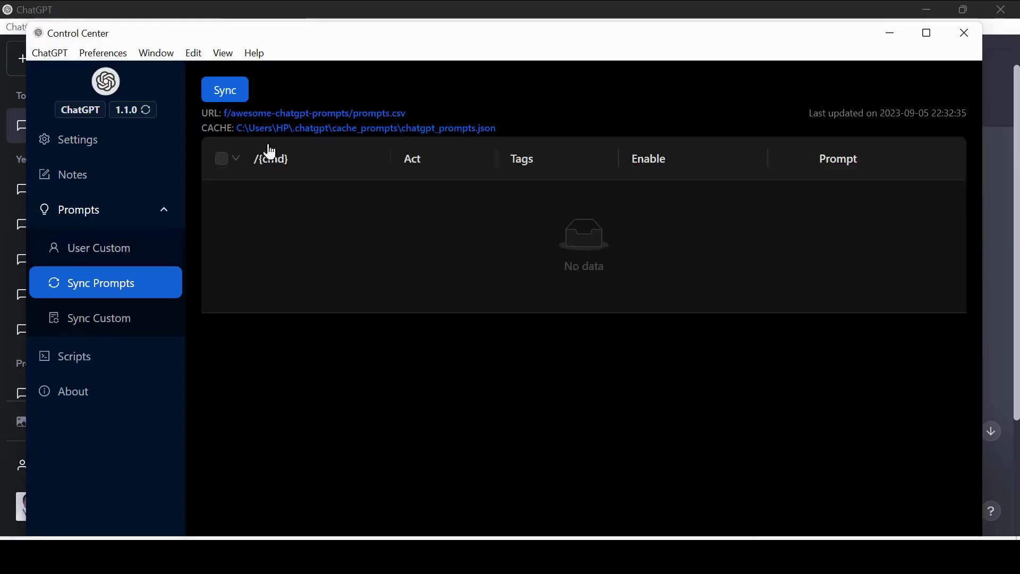
- Look through the synced prompts list and its page-size choices
scroll(808, 512, "down", 5)
left_click(813, 512)
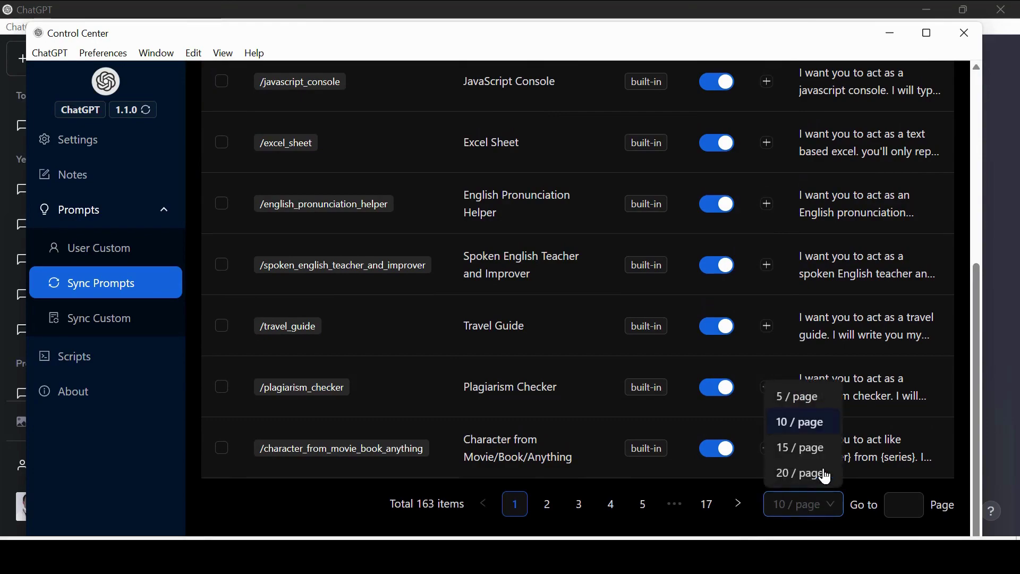
scroll(319, 408, "down", 2)
scroll(318, 405, "up", 1)
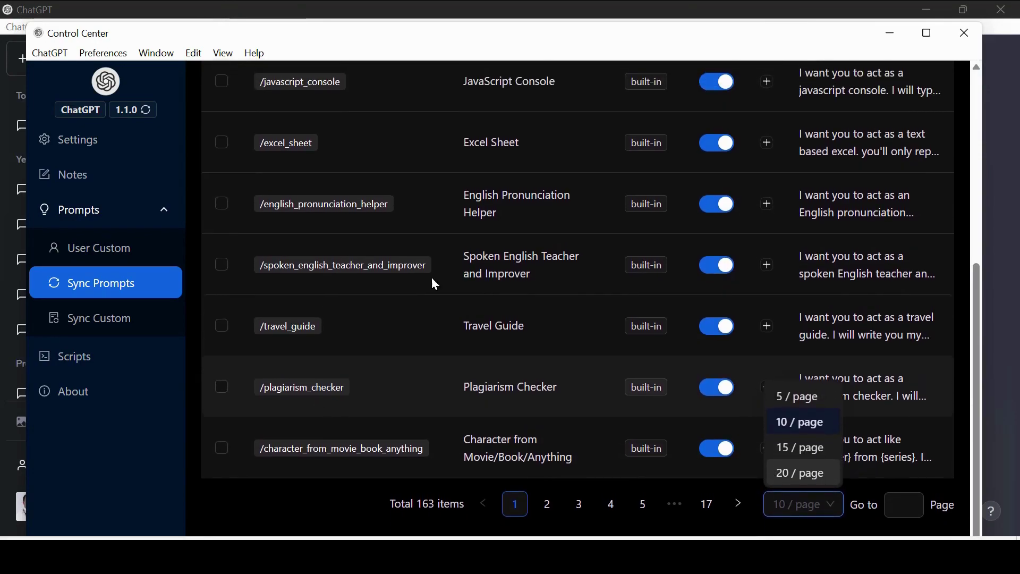
- Open the Sync Custom section, then switch to the browser and search the web for "csv file of chatgpt prompts download"
left_click(155, 317)
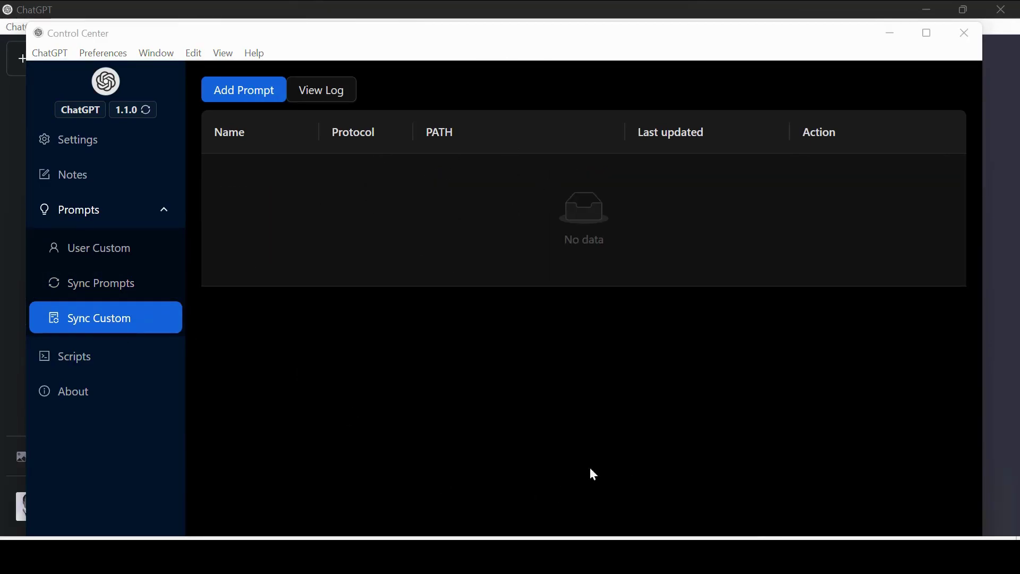
mouse_move(365, 539)
left_click(416, 483)
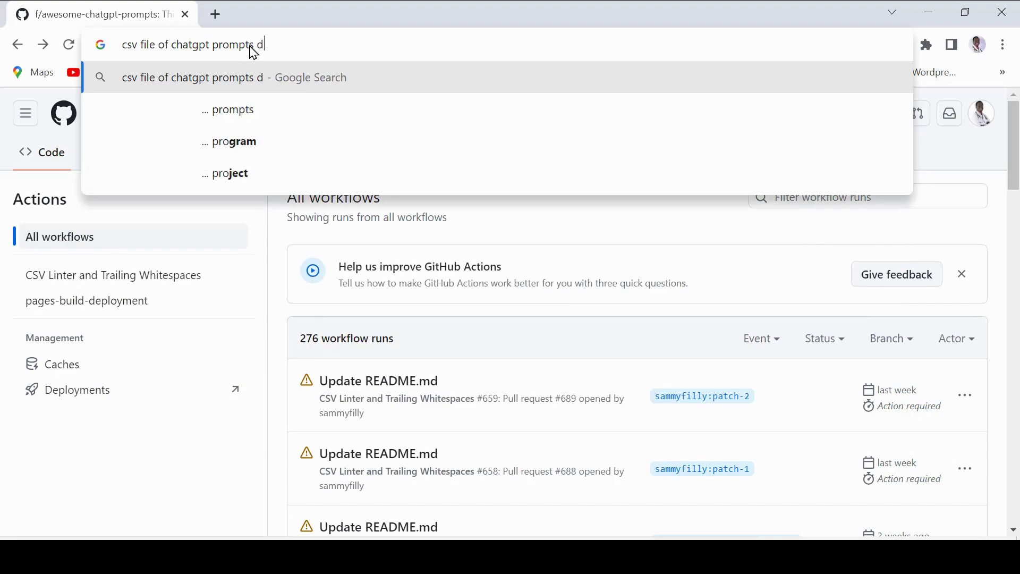
type("ownload")
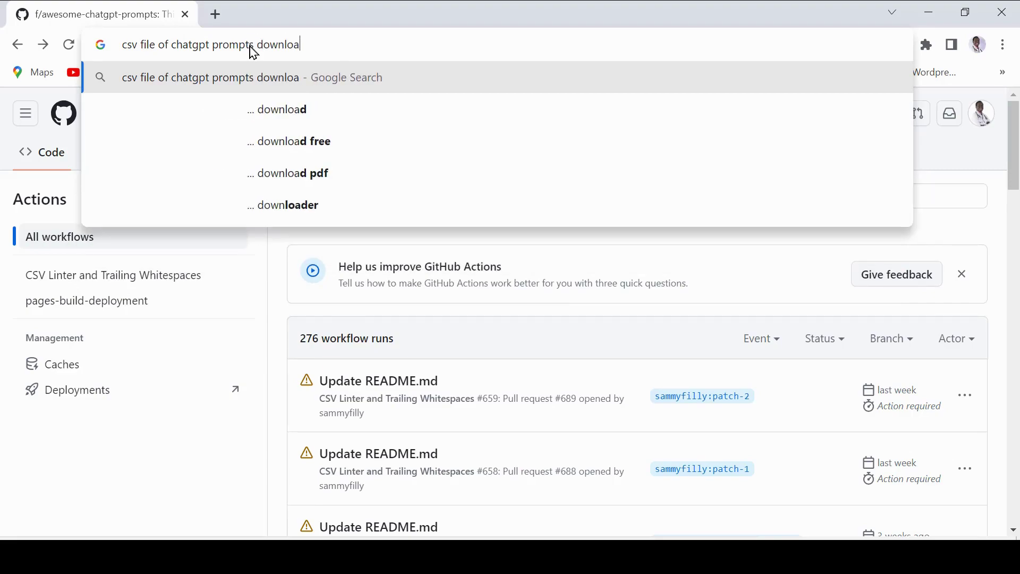
key("Return")
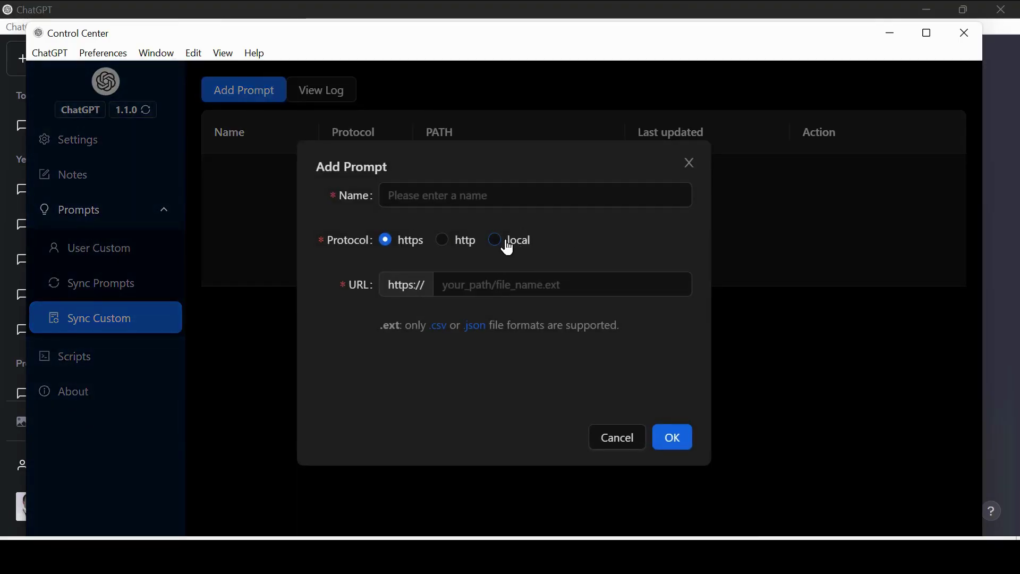
- Add a custom sync prompt source named "Best new personal" using the local protocol and the file prompts (1).csv
left_click(508, 248)
left_click(440, 188)
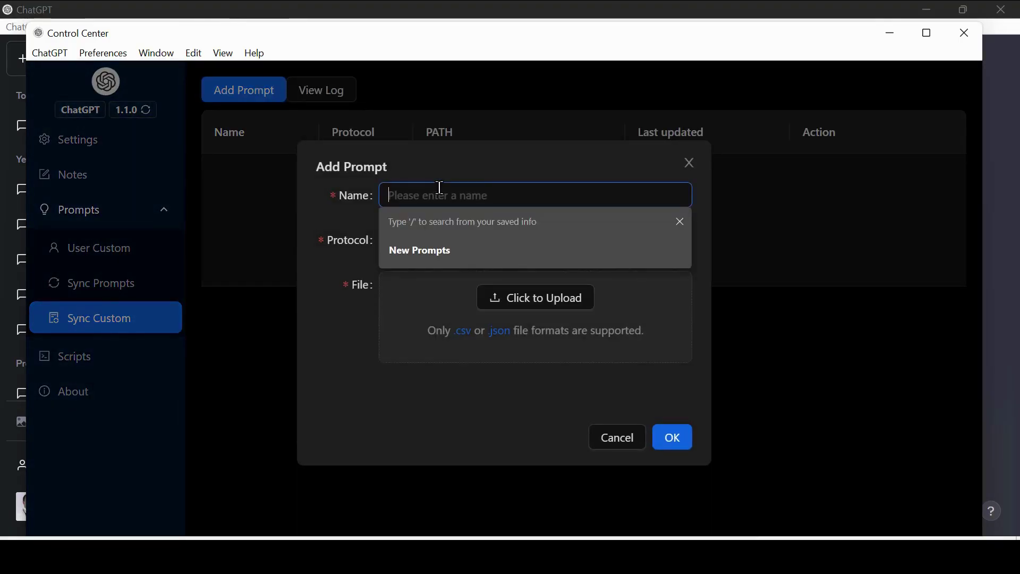
type("Best n")
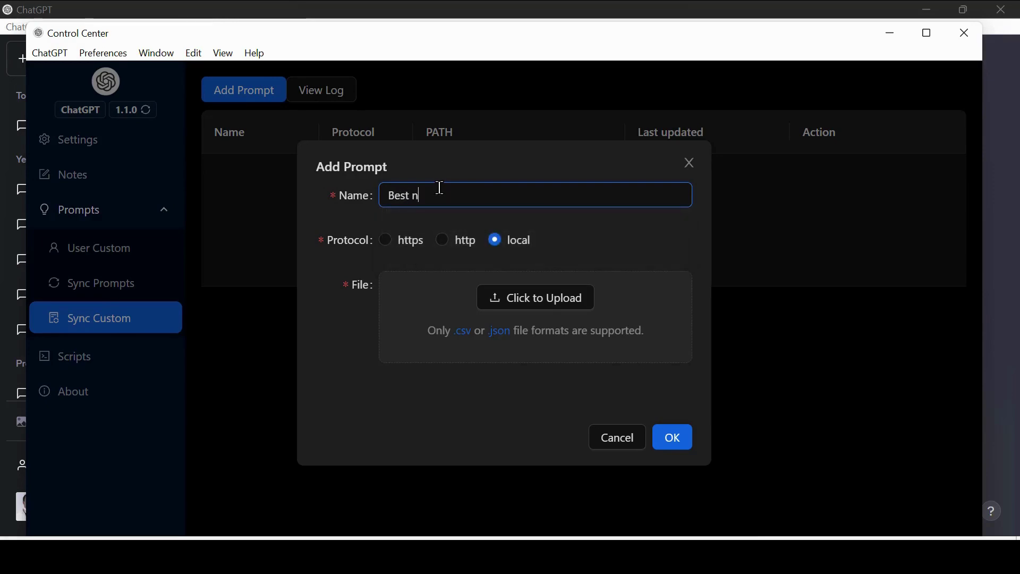
type("ew personal")
left_click(549, 306)
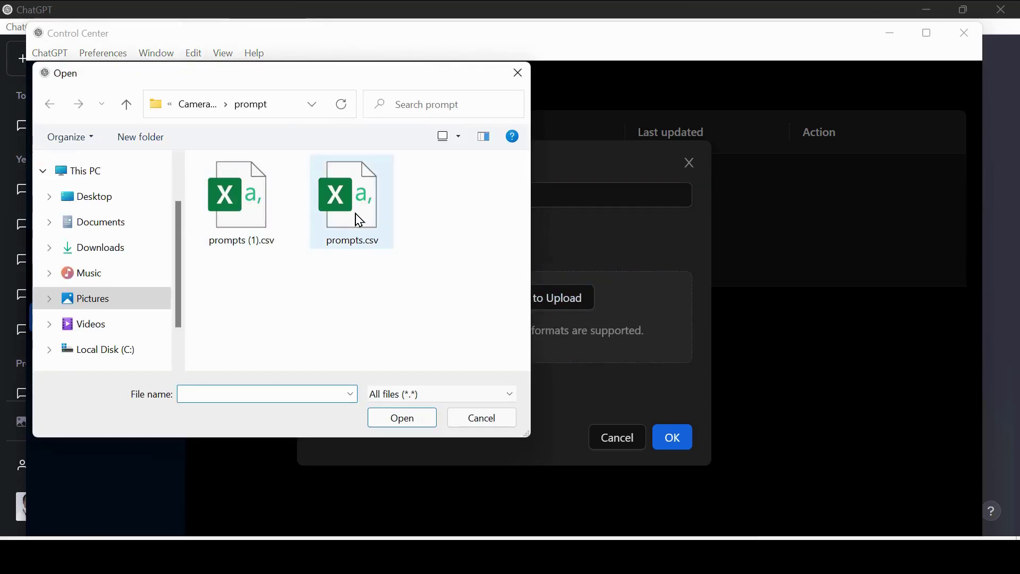
left_click(417, 422)
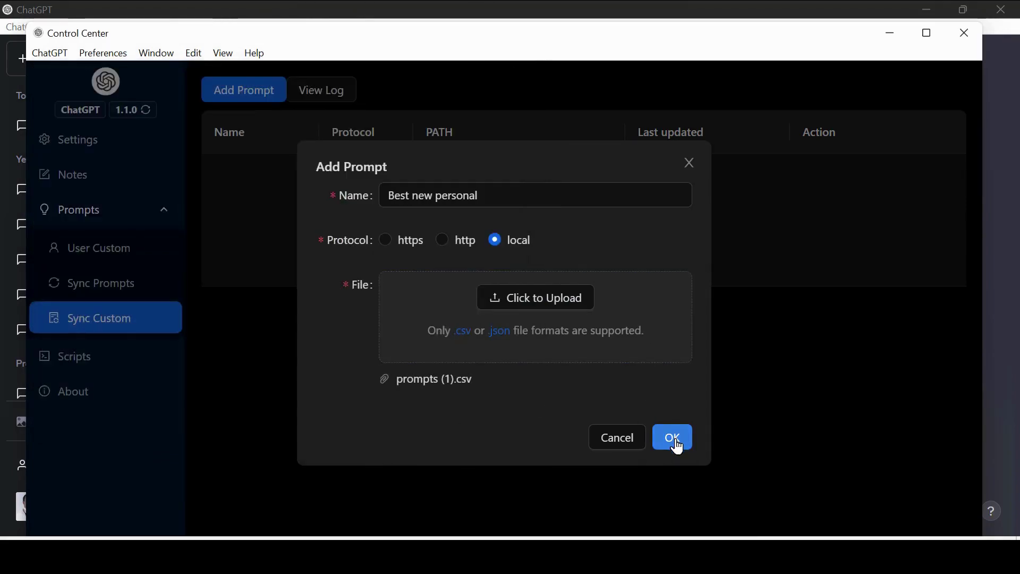
left_click(672, 438)
- Open the prompt list imported from Best new personal and look through its entries
left_click(815, 199)
scroll(486, 391, "down", 3)
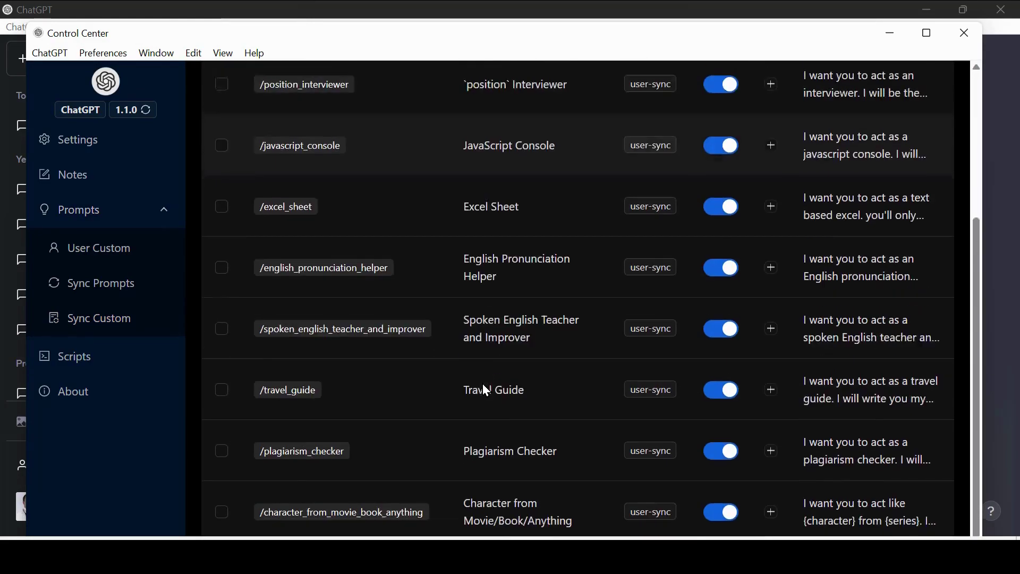
scroll(484, 384, "down", 1)
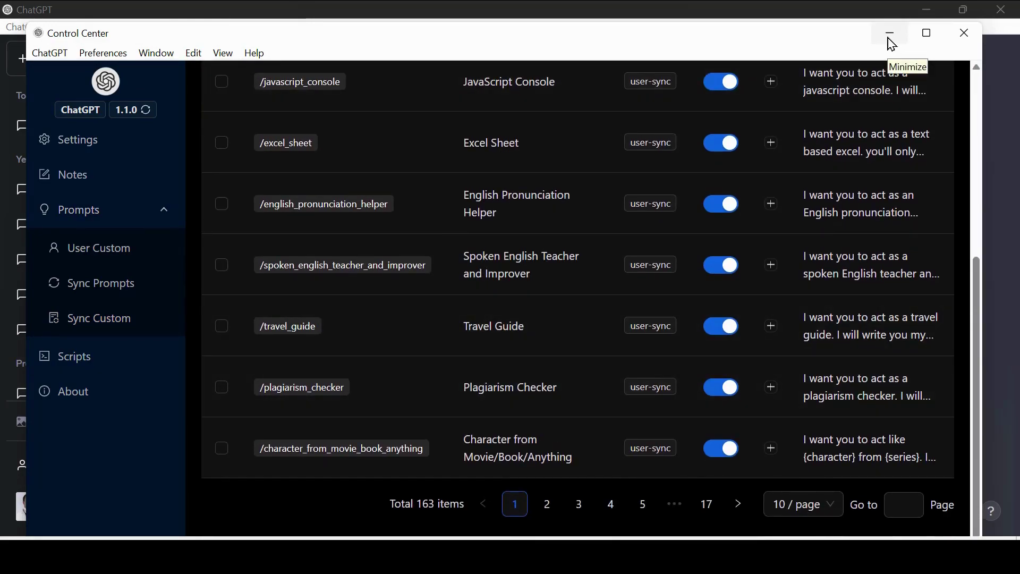
- Close the Control Center and insert the Plagiarism Checker prompt into the new chat's message box by its slash command
left_click(966, 33)
type("l")
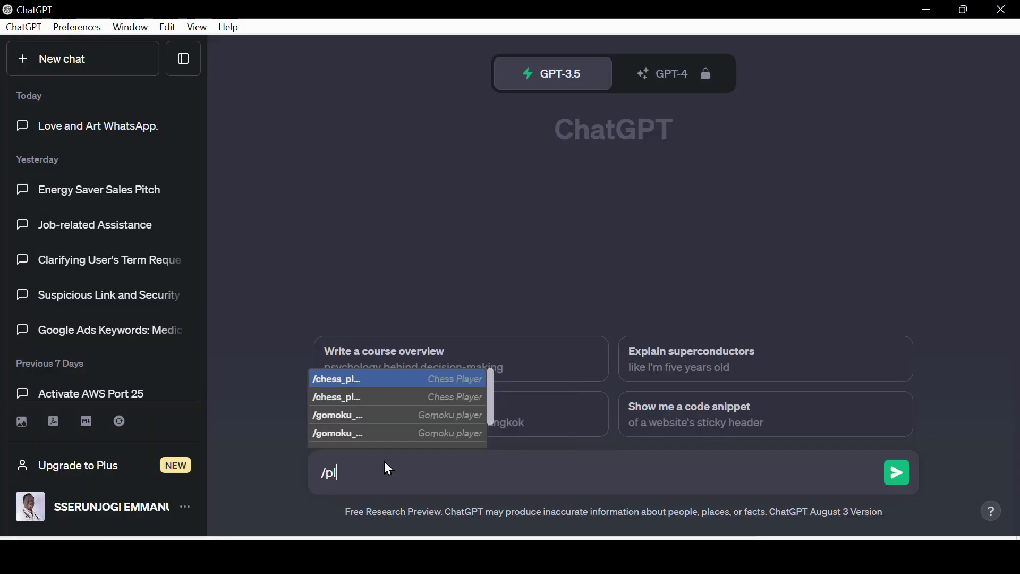
type("ag")
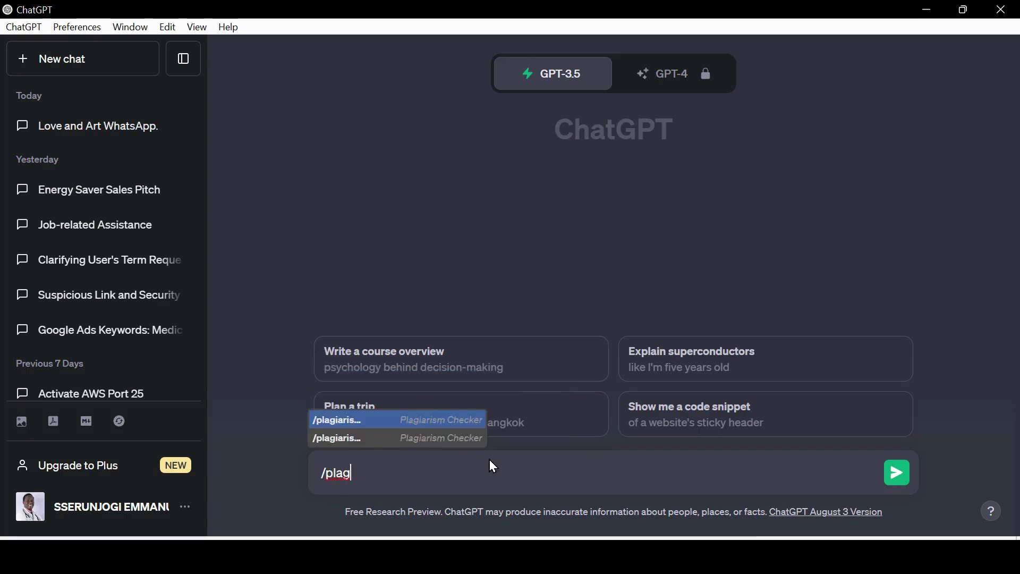
left_click(437, 422)
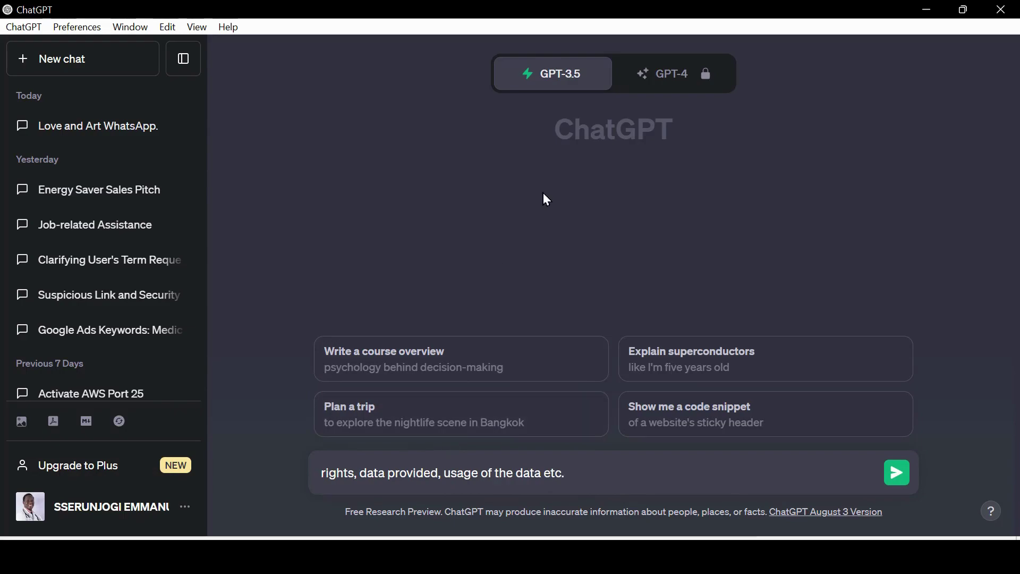
- Export the Love and Art WhatsApp chat as a PNG image and view the exported file from the Downloads folder
left_click(91, 126)
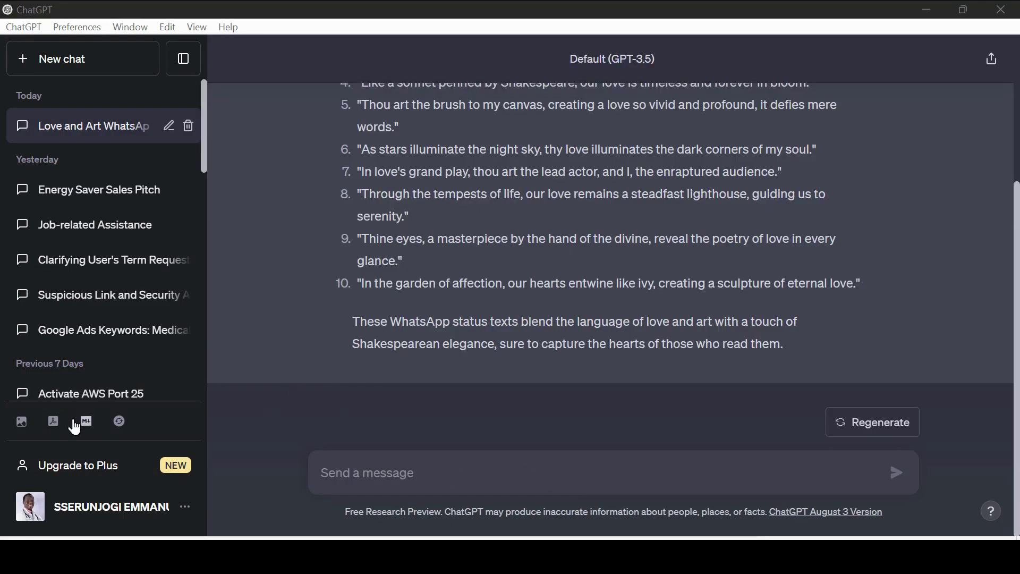
left_click(21, 423)
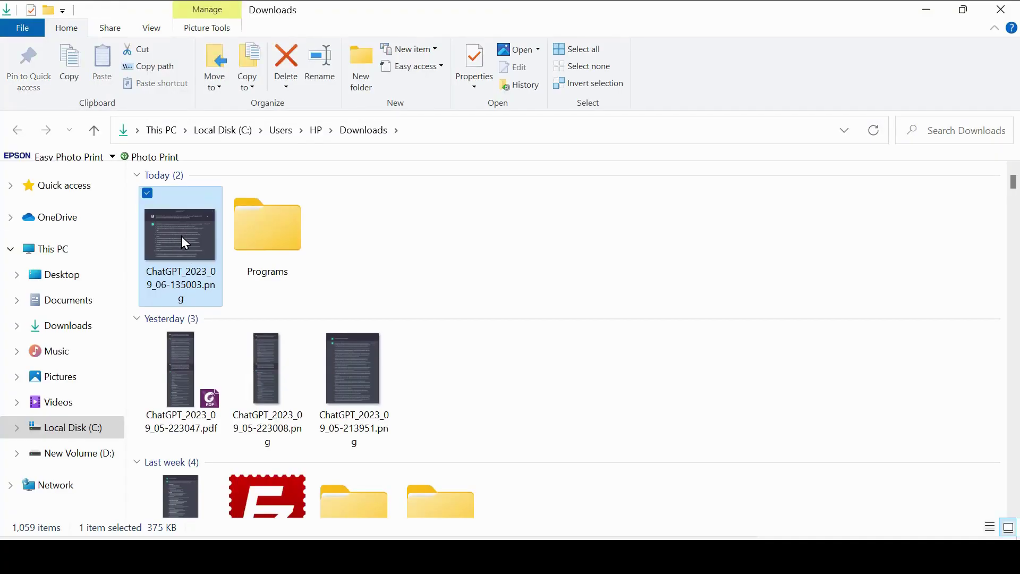
double_click(181, 236)
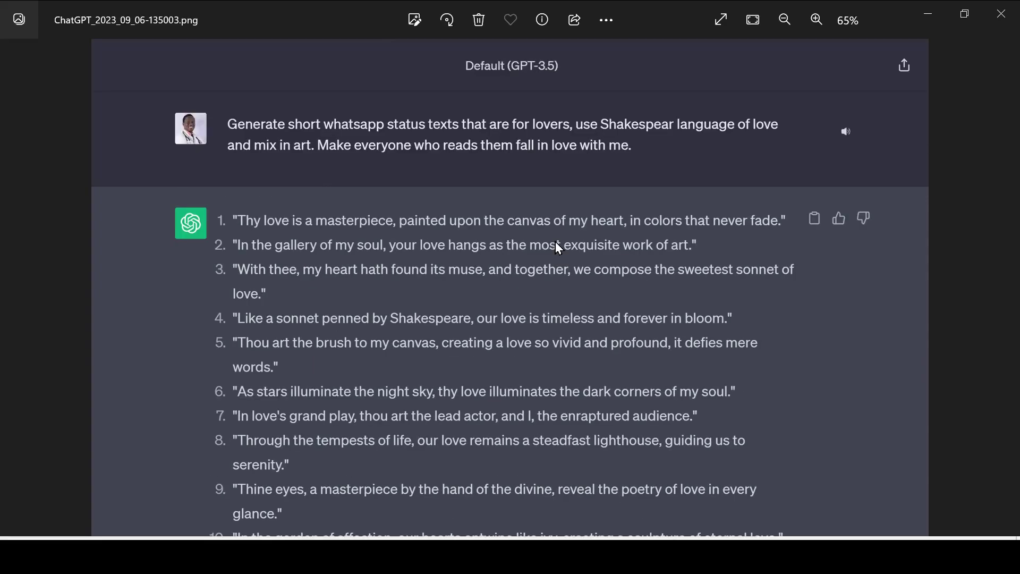
left_click(1002, 15)
double_click(187, 224)
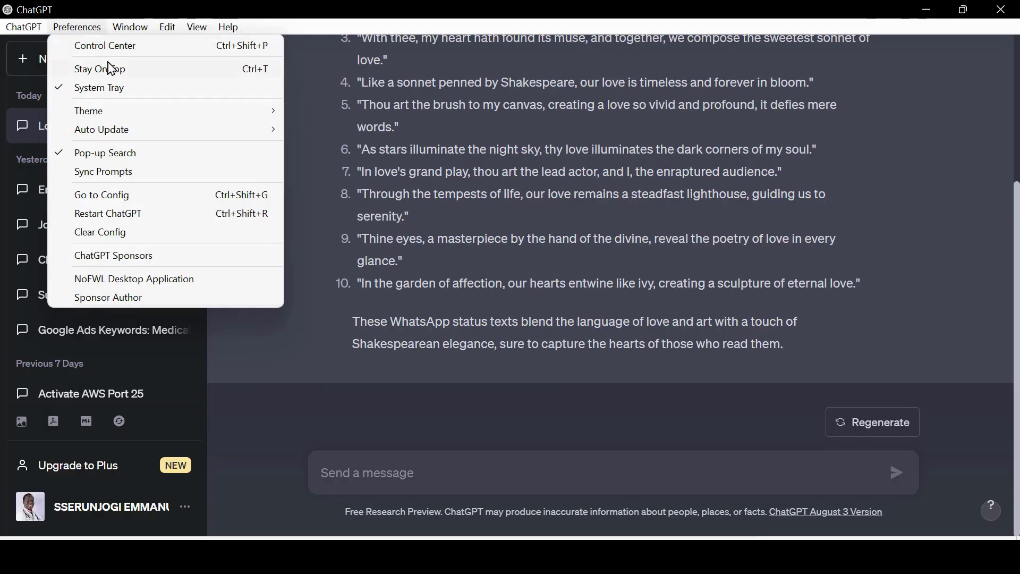
- Open the Love and Art WhatsApp note in the Control Center's note editor, then return to the notes list
left_click(124, 44)
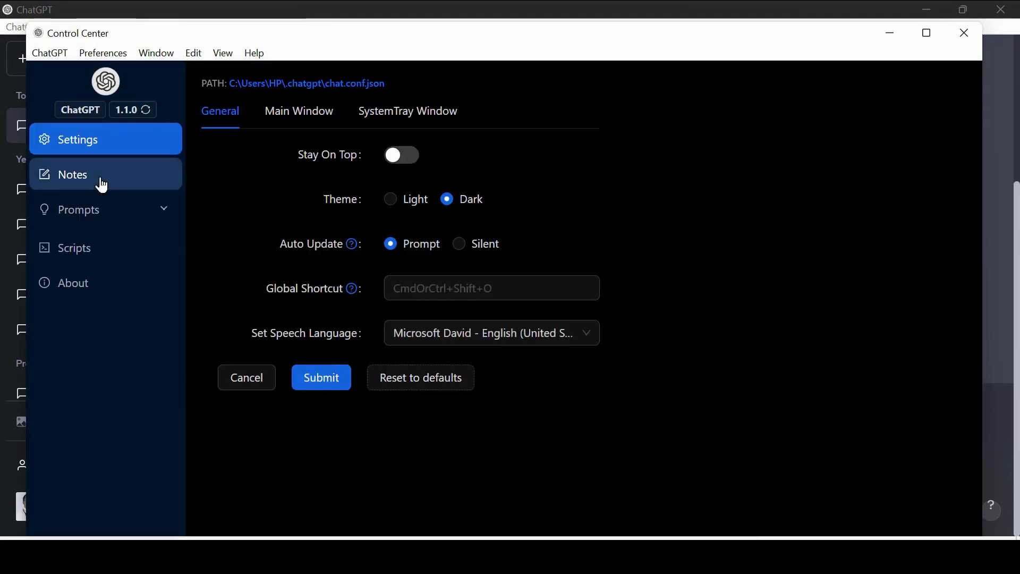
left_click(101, 183)
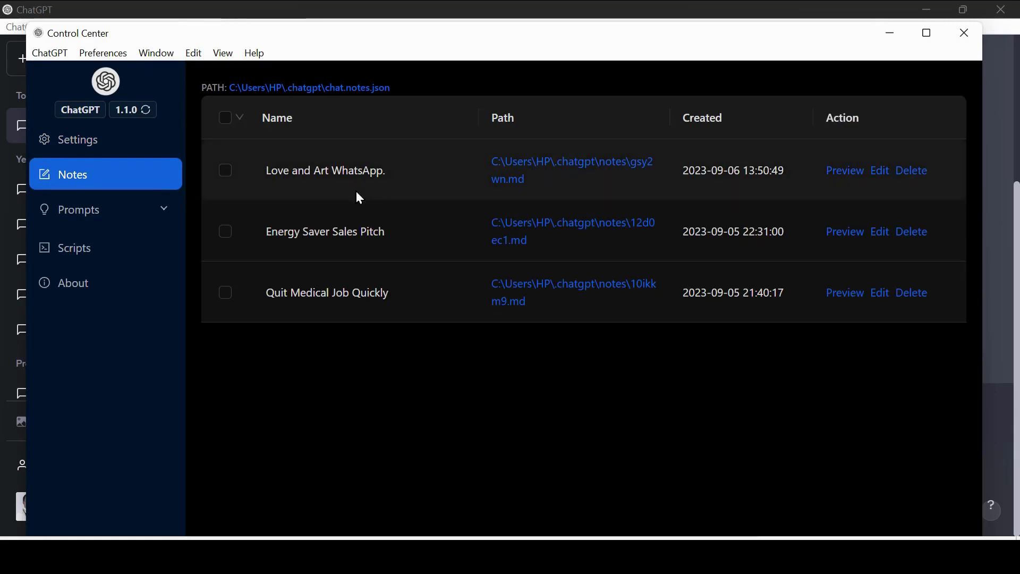
left_click(881, 174)
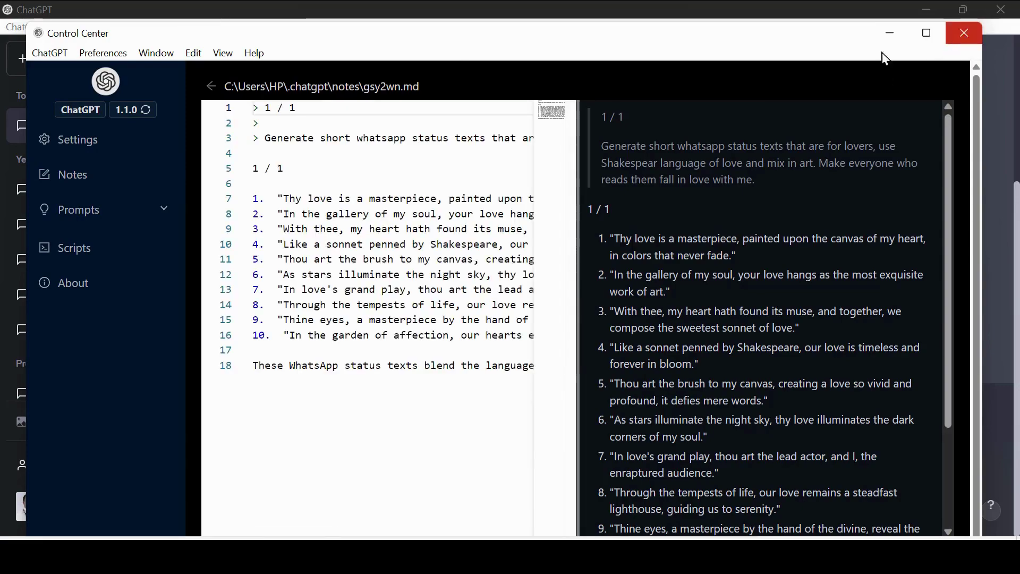
left_click(48, 174)
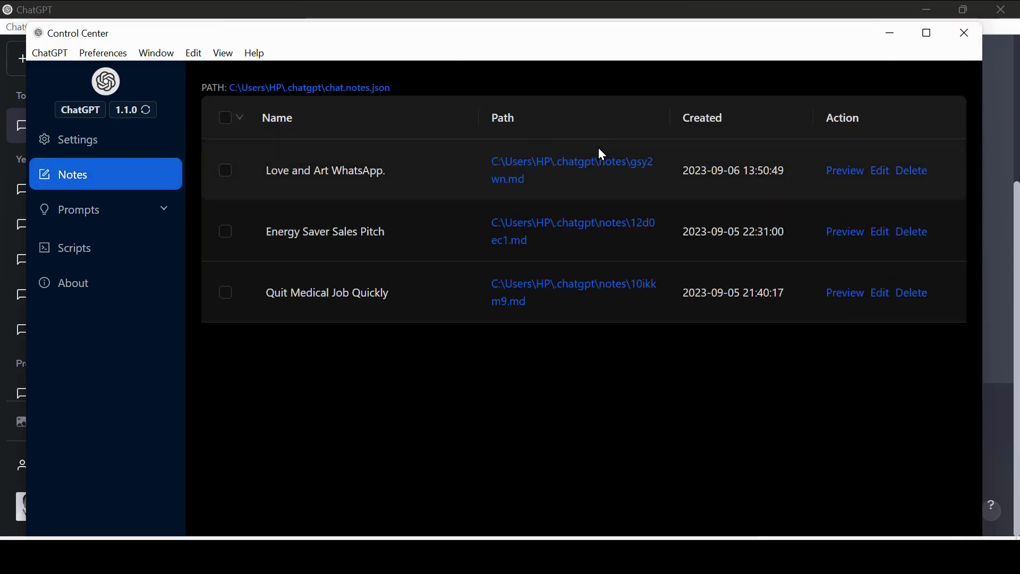
- Preview the Love and Art WhatsApp note, read through it and close the preview
left_click(849, 175)
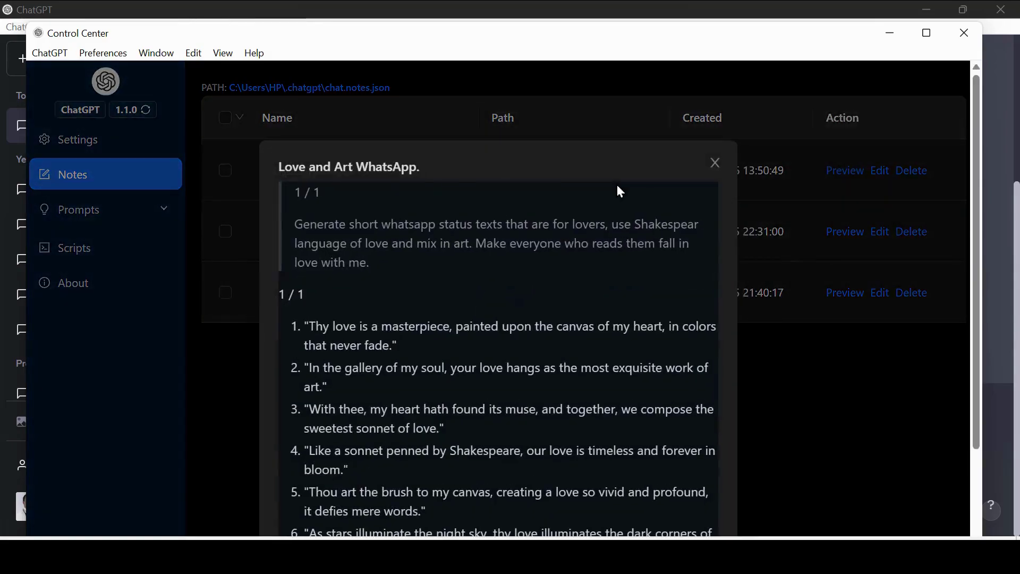
scroll(492, 359, "down", 5)
scroll(495, 361, "up", 5)
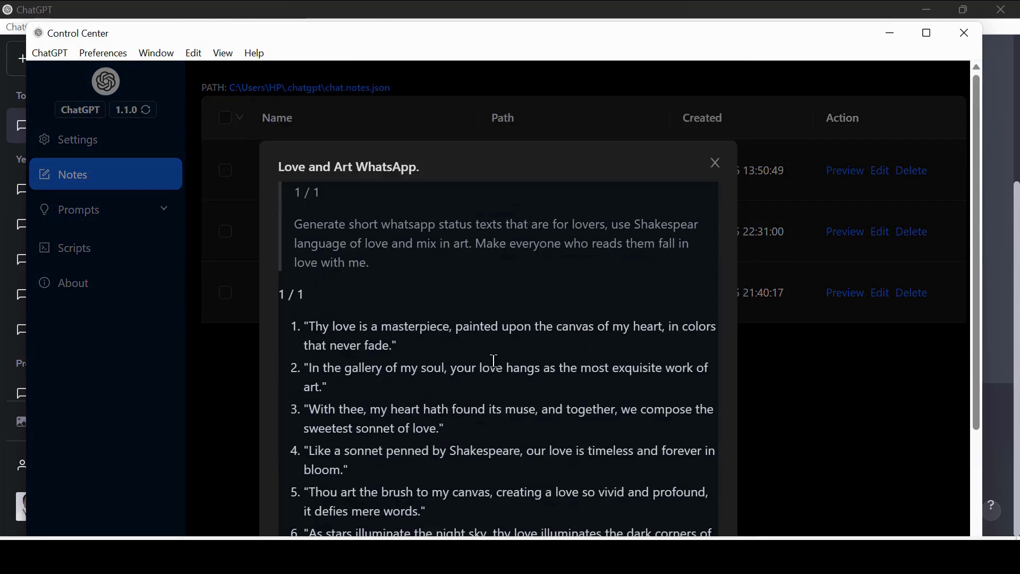
left_click(718, 165)
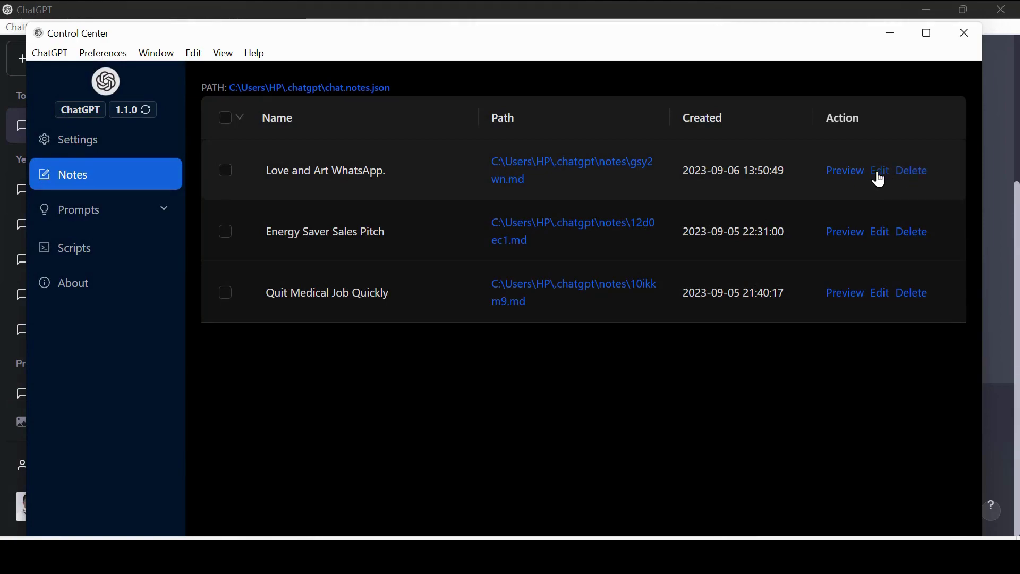
- Delete the quoted prompt and the "1 / 1" line from the start of the Love and Art WhatsApp note, then close the Control Center
left_click(880, 174)
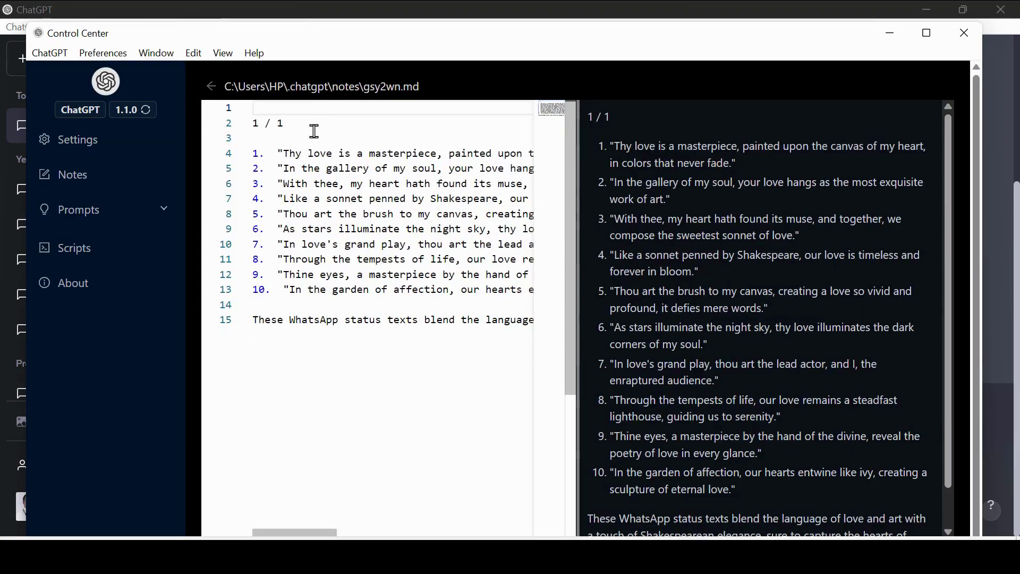
left_click_drag(312, 130, 205, 107)
key("Delete")
key("Delete")
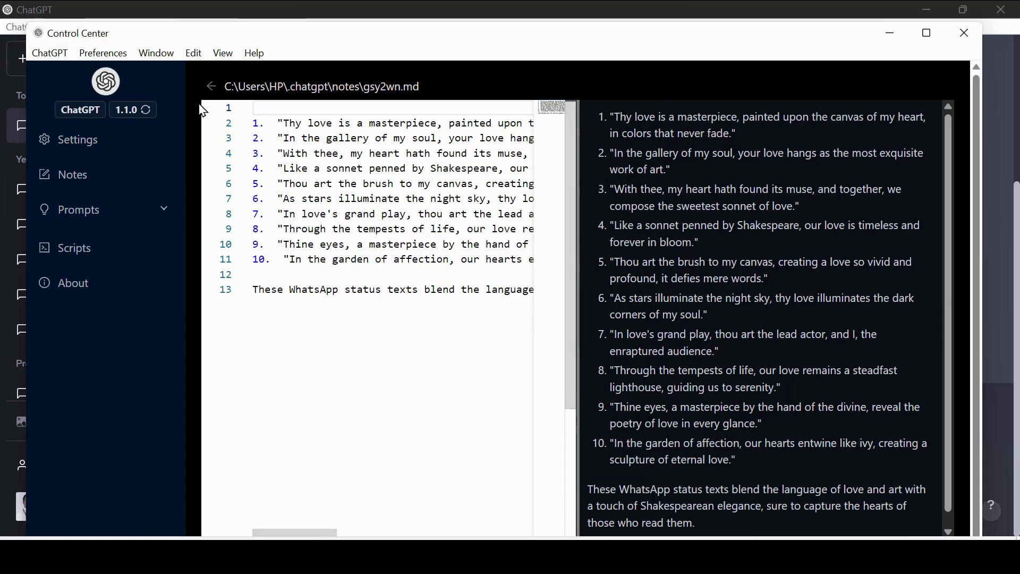
key("alt+F4")
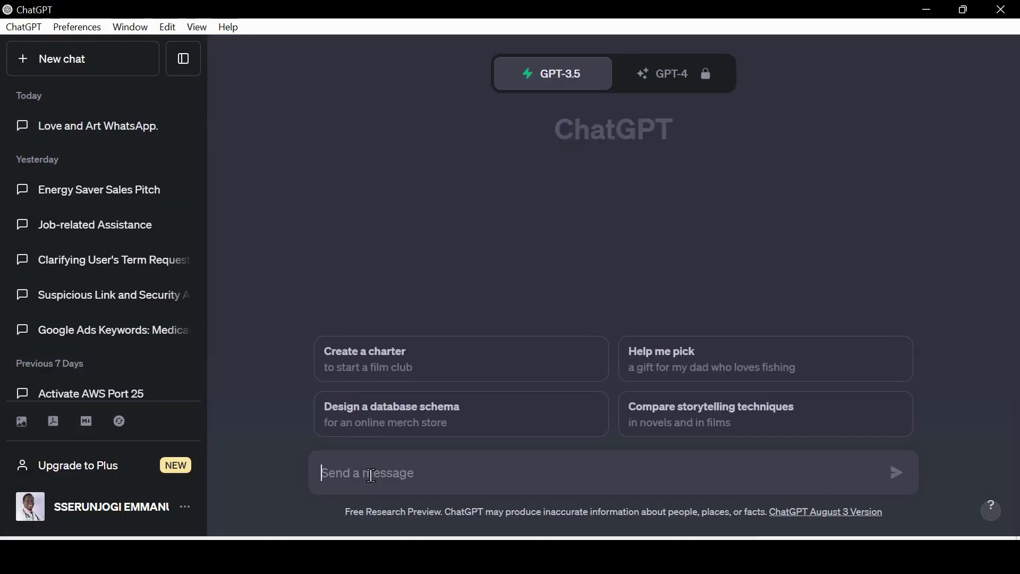
- Send the message "Give me 100 Life Hucks about children and easy parenting." in a new chat
type("Give ")
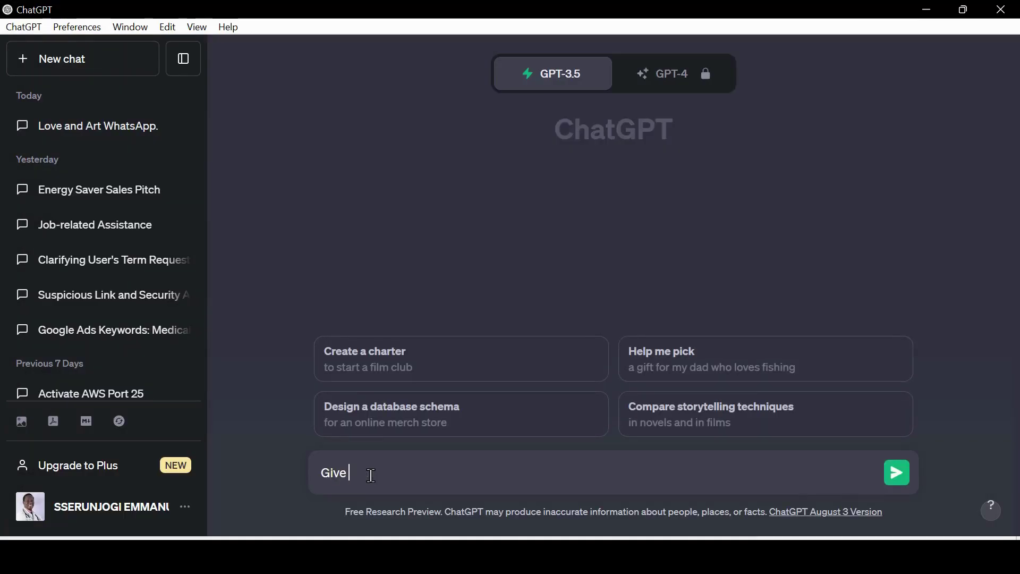
type("me")
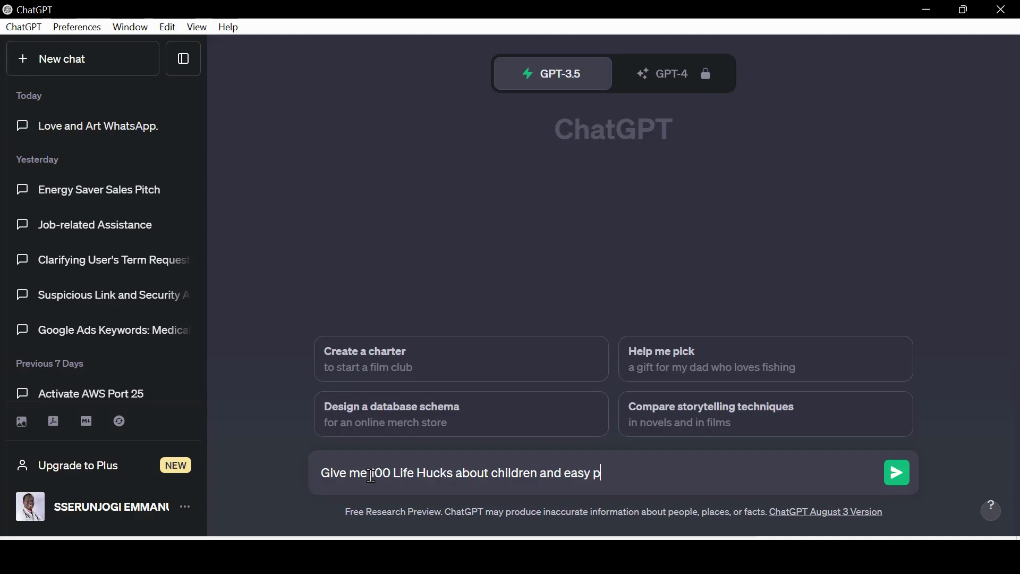
type("enting.")
key("Return")
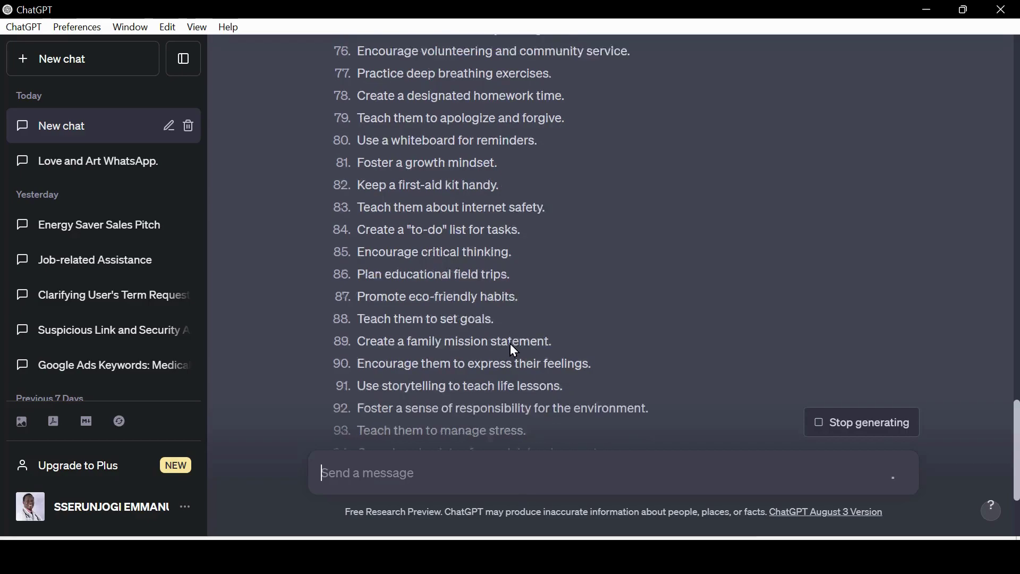
- Read through the generated list of parenting life hacks from the first item to the last
scroll(511, 343, "down", 3)
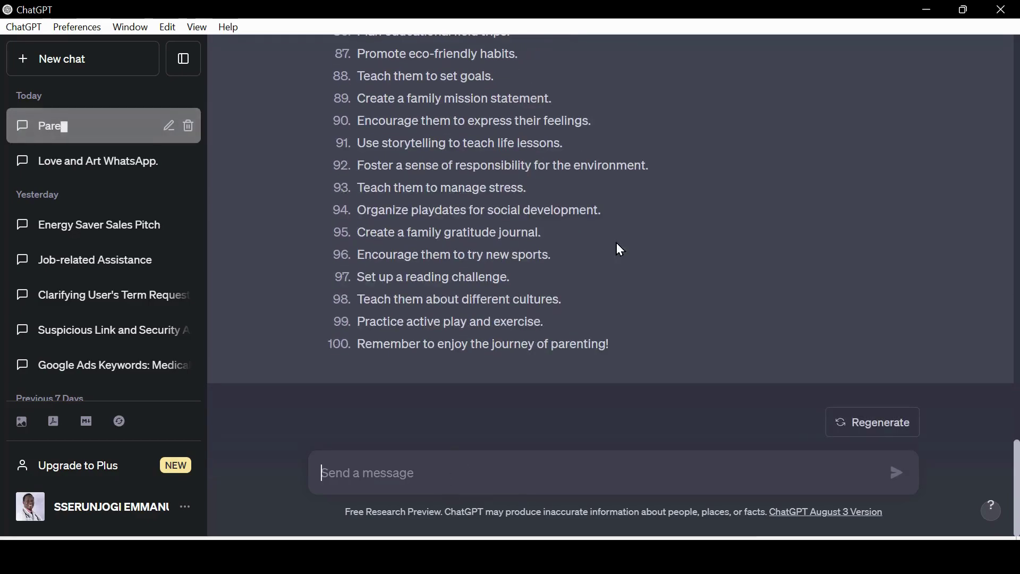
scroll(616, 244, "up", 10)
scroll(616, 243, "up", 15)
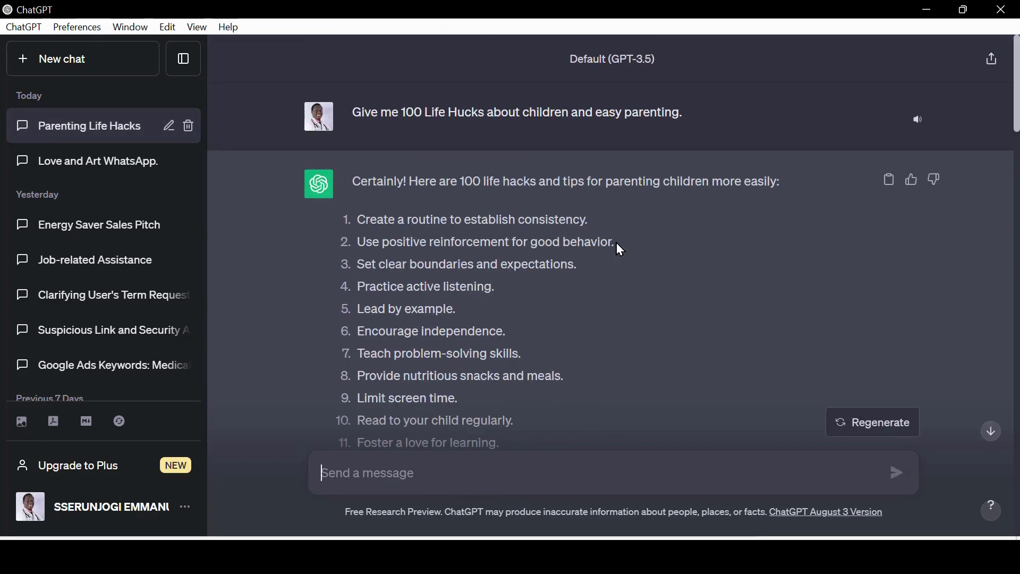
scroll(610, 326, "down", 10)
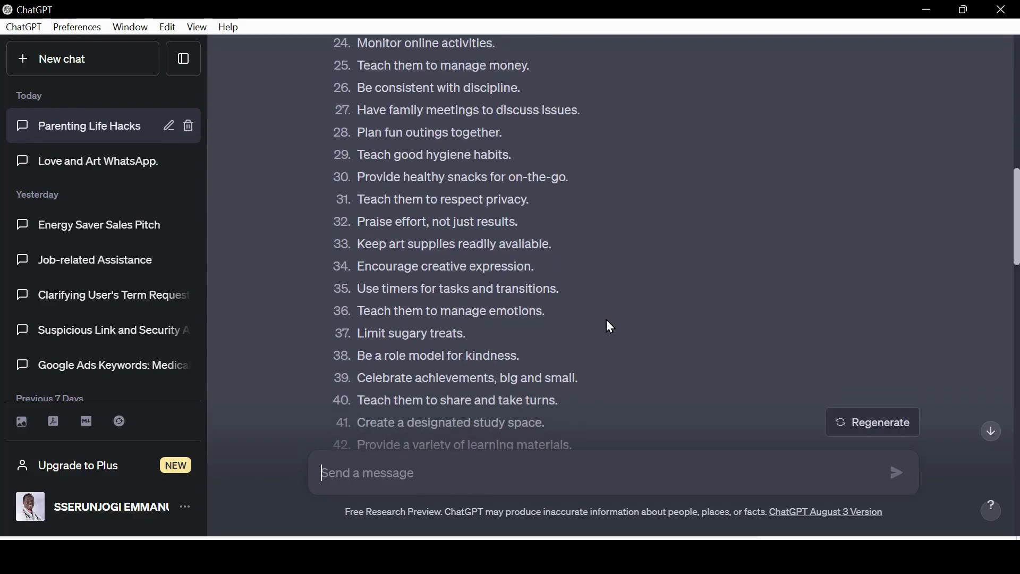
scroll(607, 320, "down", 12)
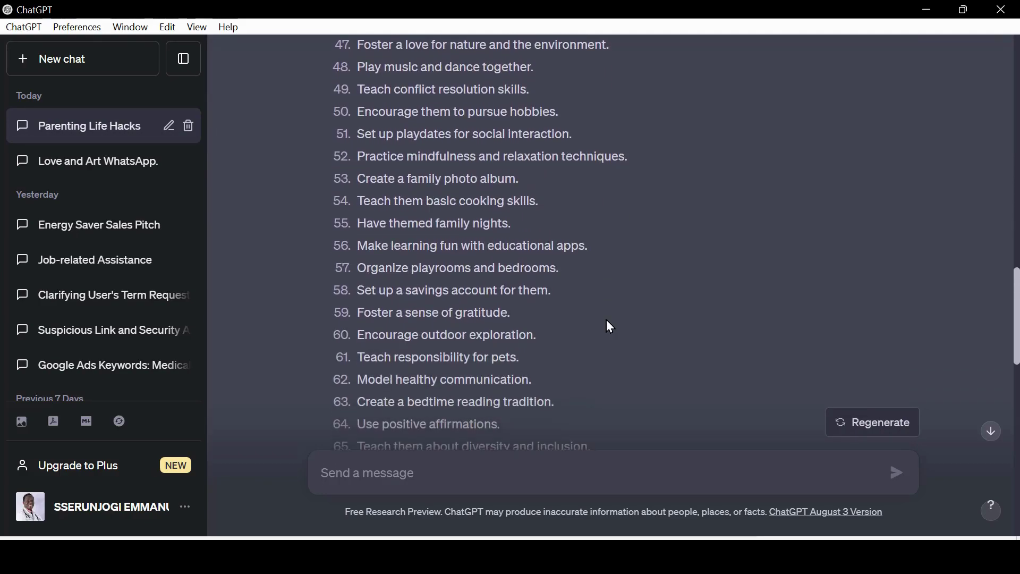
scroll(607, 320, "down", 10)
scroll(607, 320, "down", 8)
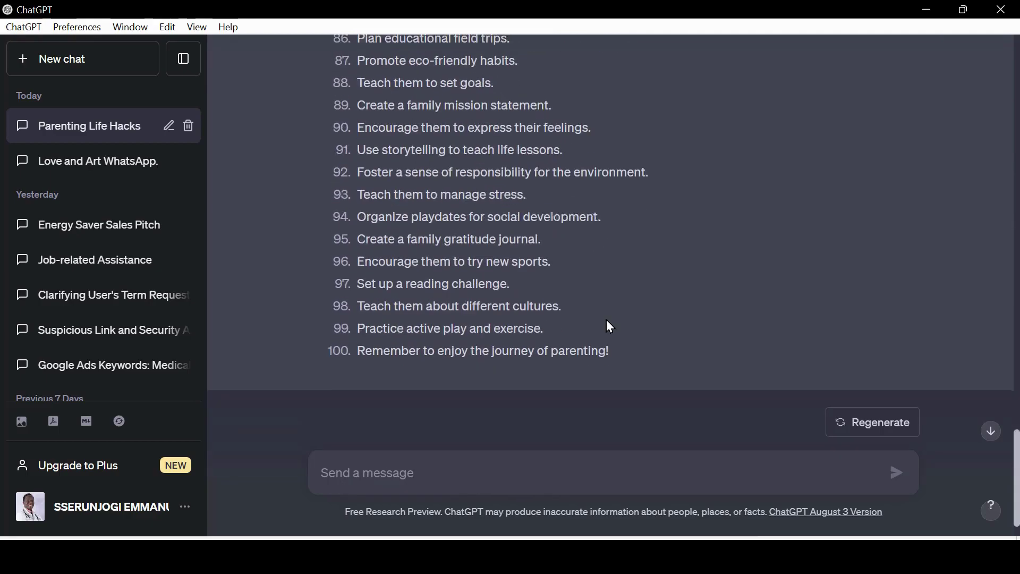